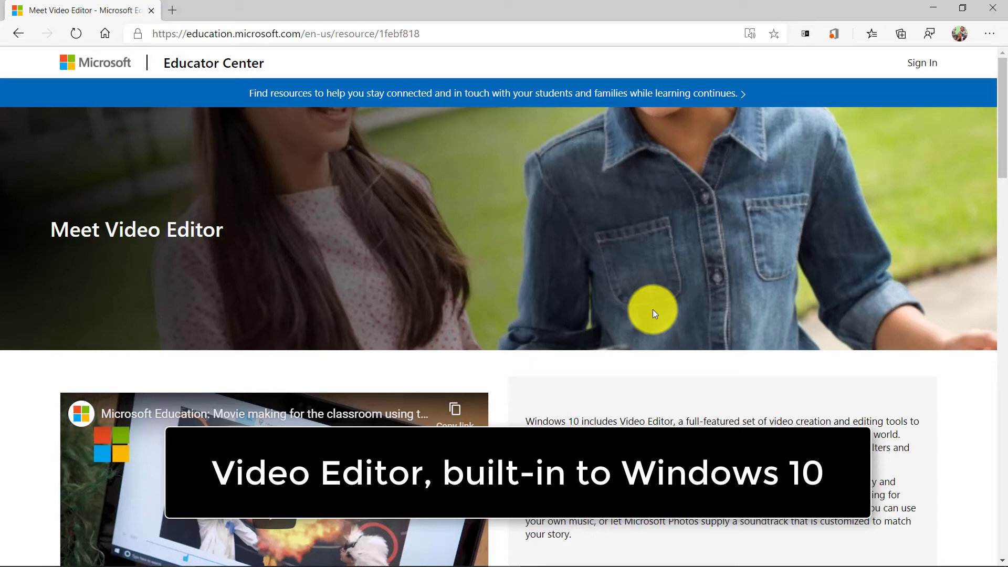
Step: Launch Video Editor from a Start menu search for "video"
key("super")
type("video")
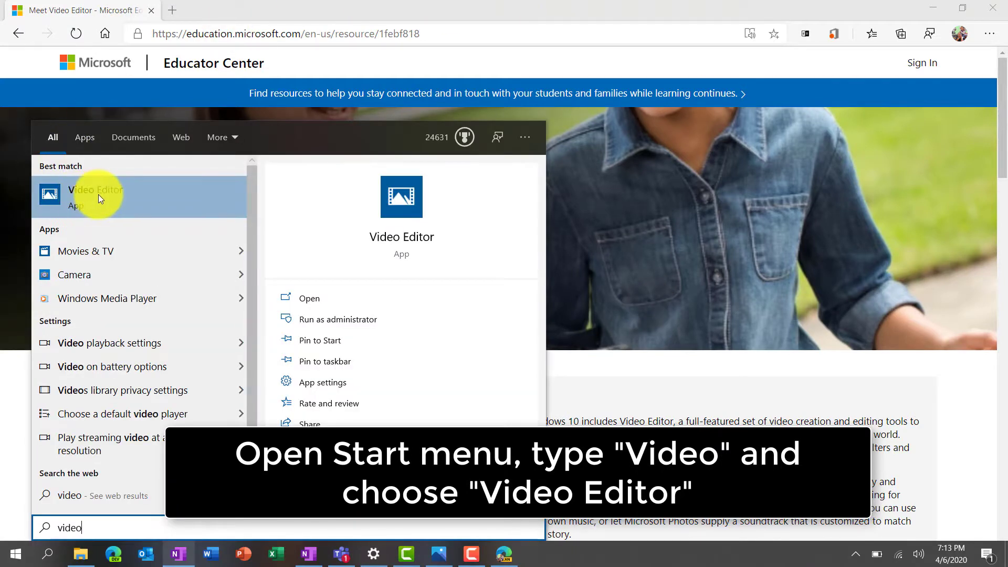
left_click(99, 194)
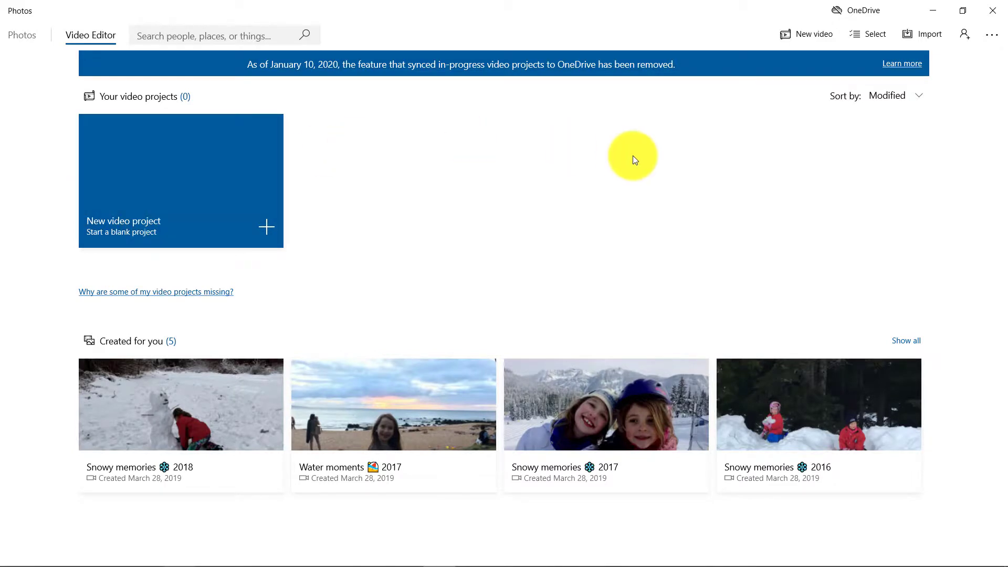
Step: Create a new video project named 'Adventures with Gryffin'
left_click(268, 229)
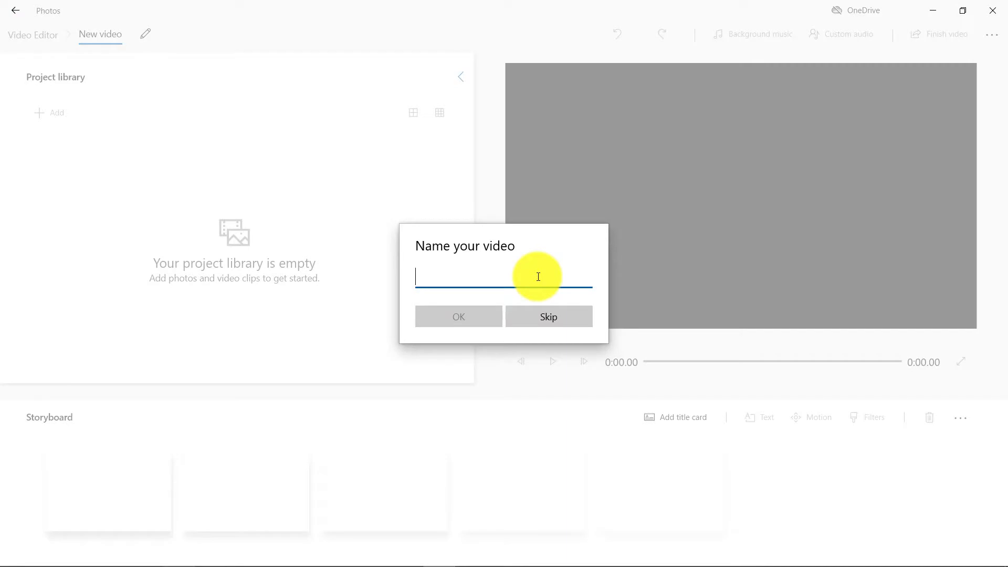
type("Adventures with Gryffin")
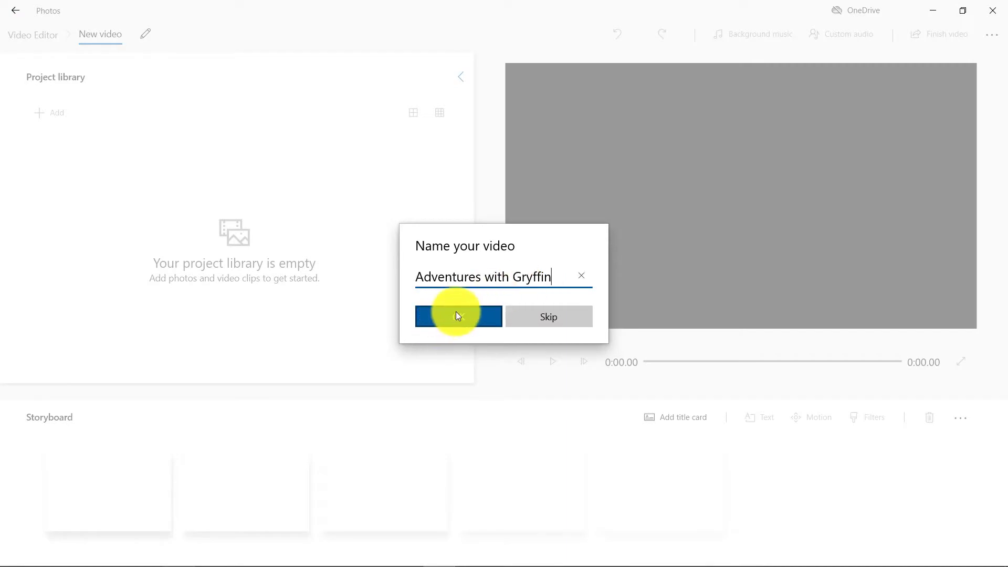
left_click(456, 316)
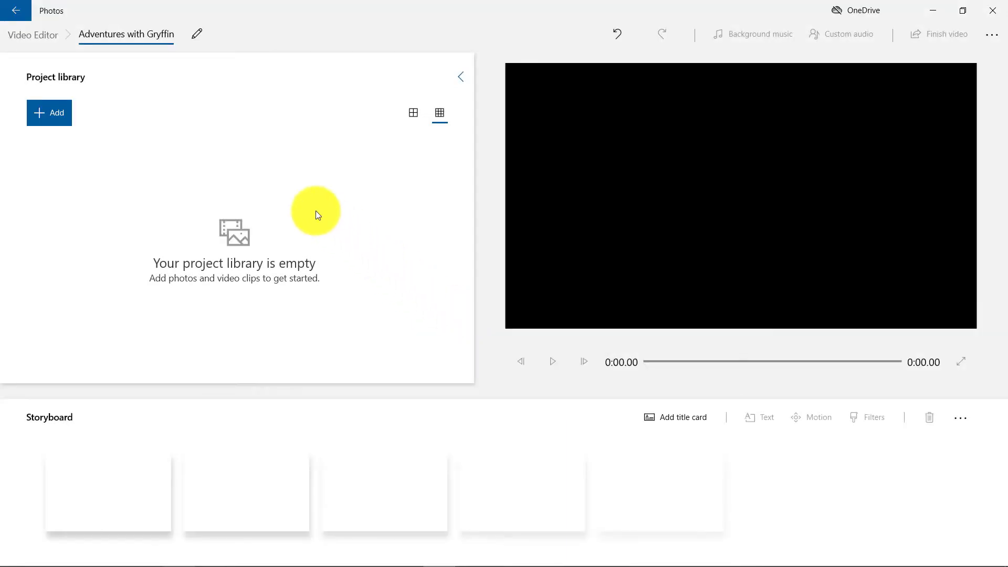
Step: Add the Lying Down, Portrait and Running MP4 clips from this PC to the project library
left_click(47, 113)
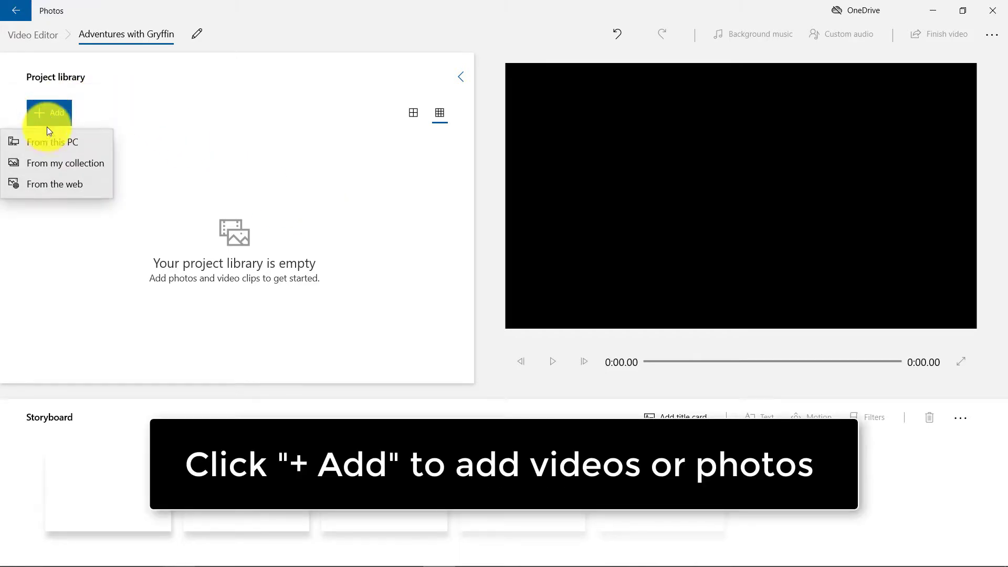
left_click(55, 143)
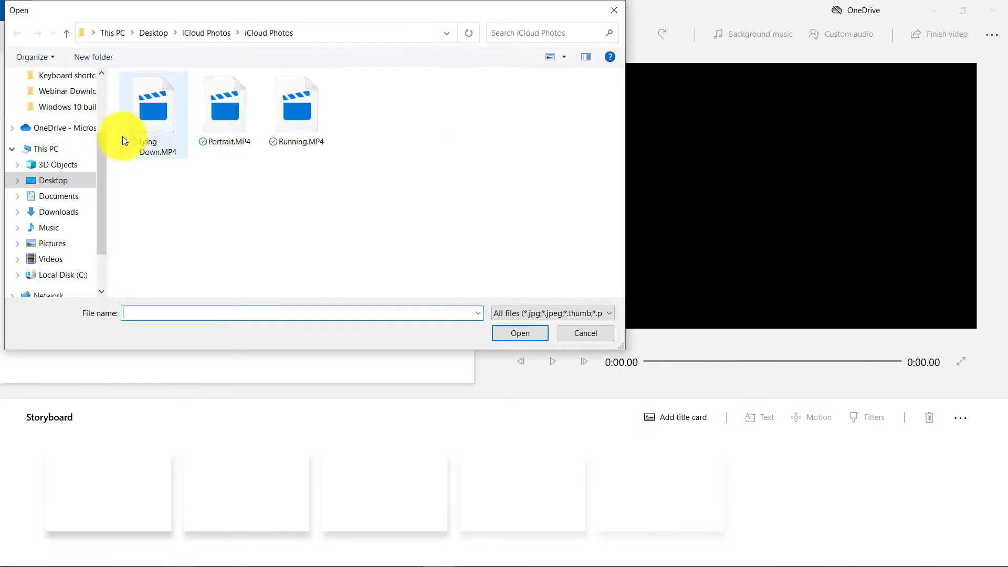
left_click(154, 126)
key("ctrl+a")
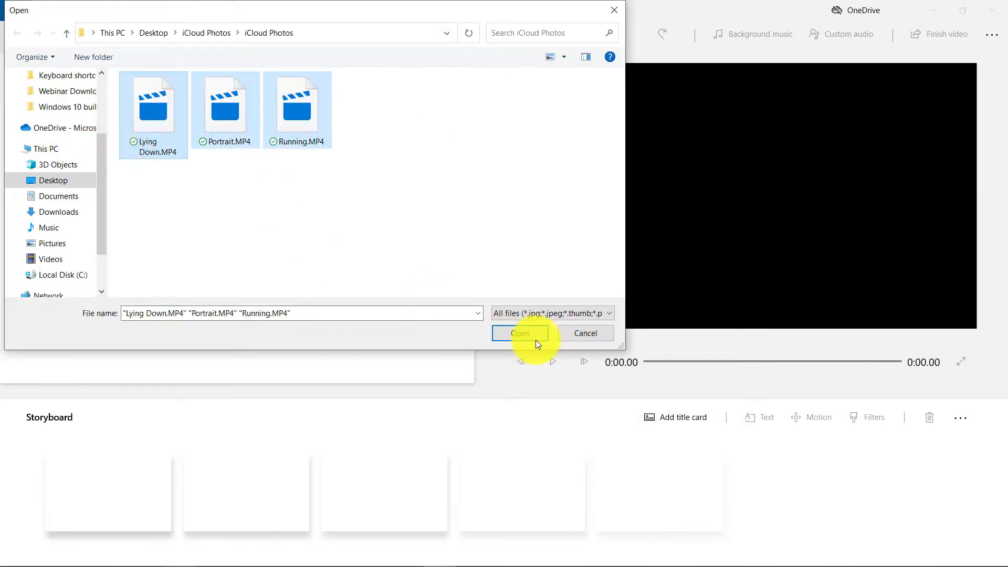
left_click(520, 333)
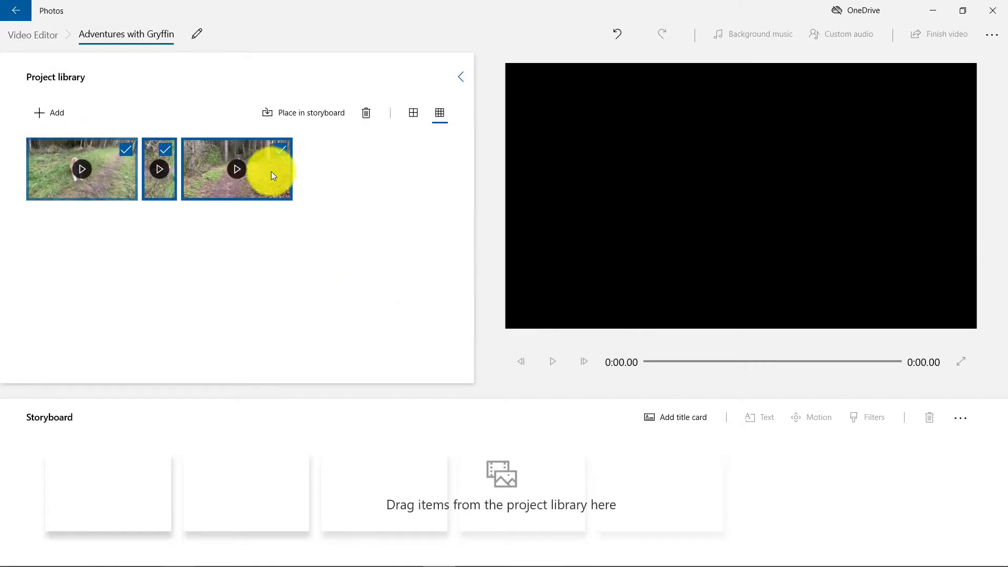
left_click(410, 112)
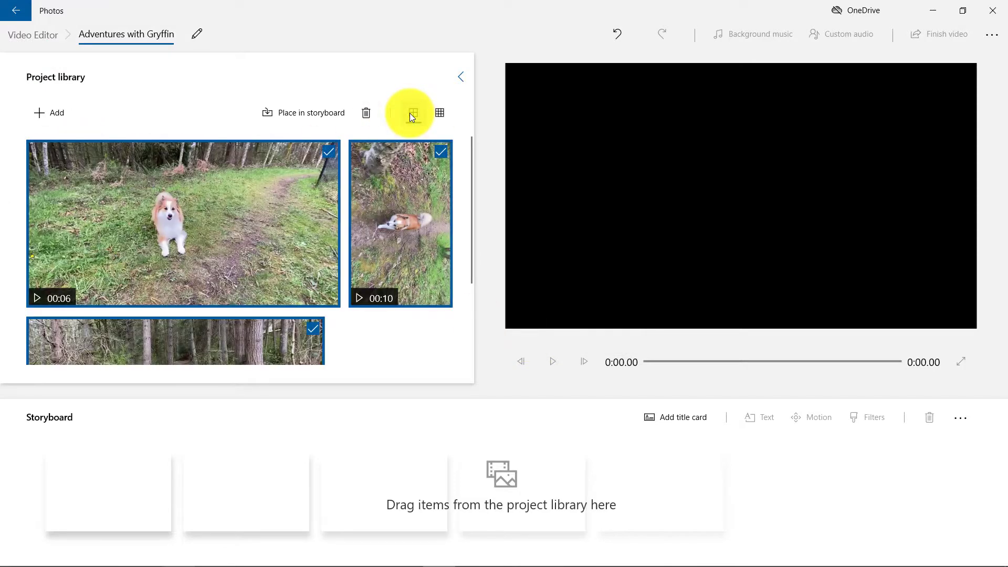
left_click(440, 113)
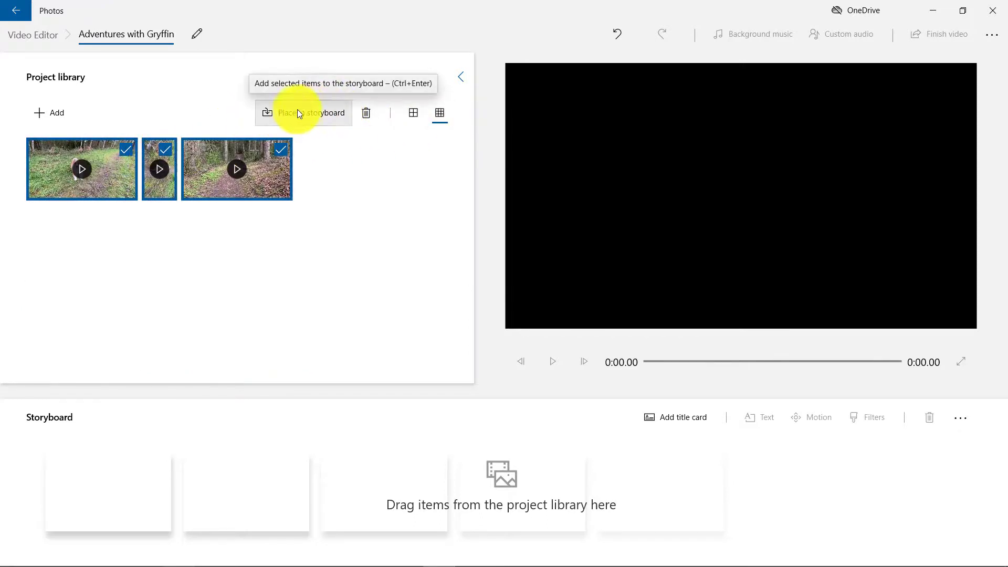
Step: Place the clips on the storyboard ordered 10.2, 10.6, then 6.4 seconds
left_click(333, 113)
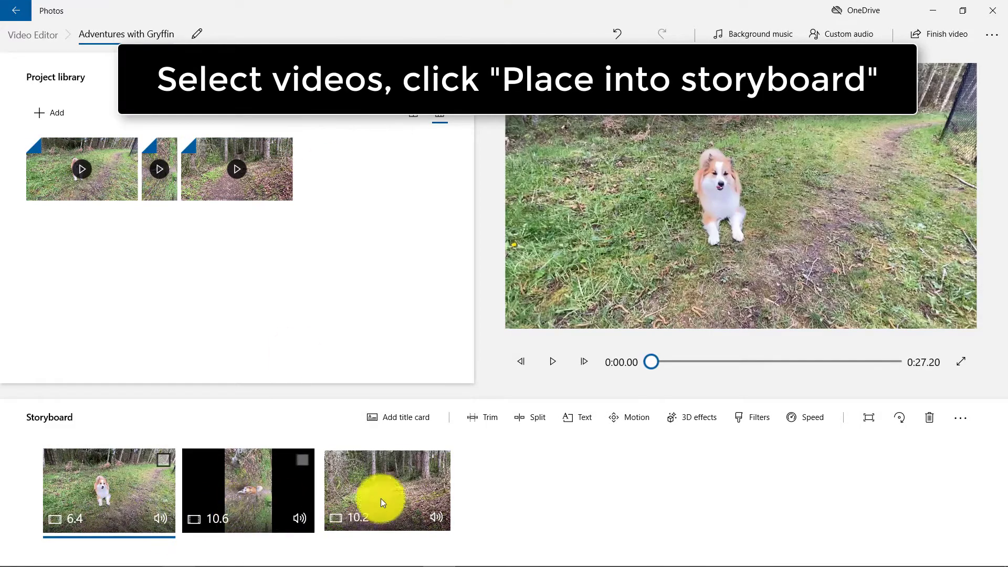
mouse_move(110, 491)
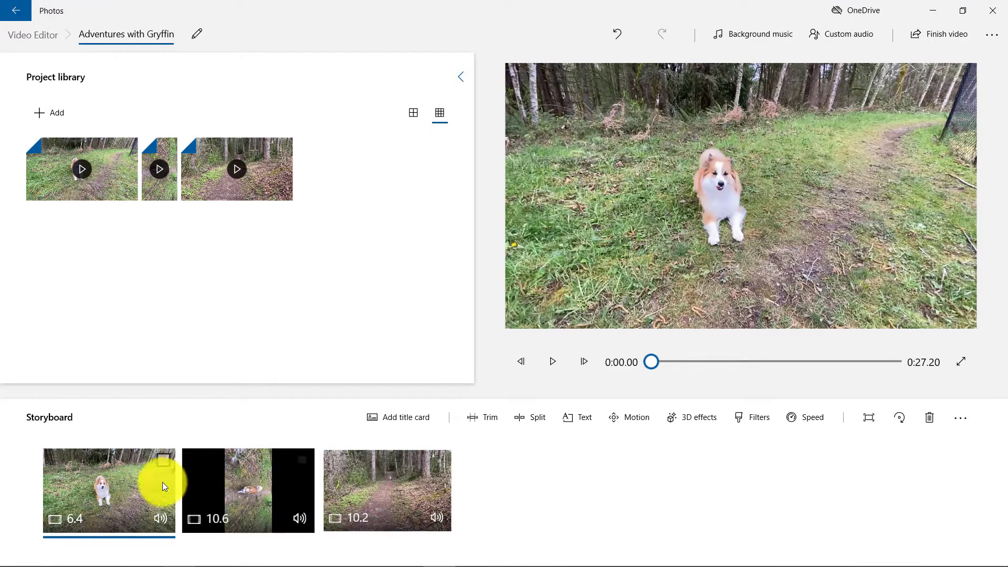
mouse_move(379, 489)
left_mouse_down()
mouse_move(190, 491)
mouse_move(120, 506)
left_mouse_up()
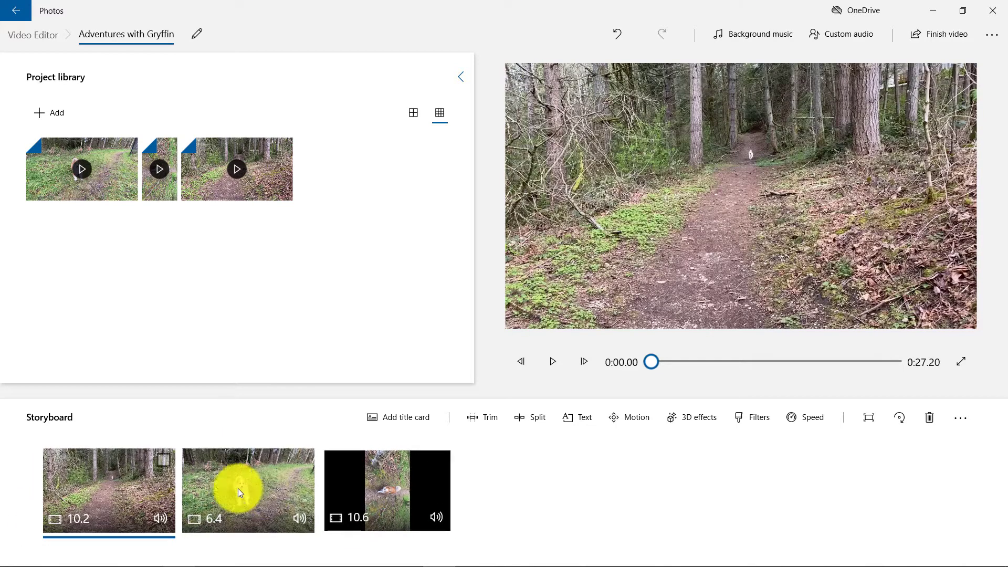
mouse_move(247, 489)
left_mouse_down()
mouse_move(444, 499)
mouse_move(427, 501)
left_mouse_up()
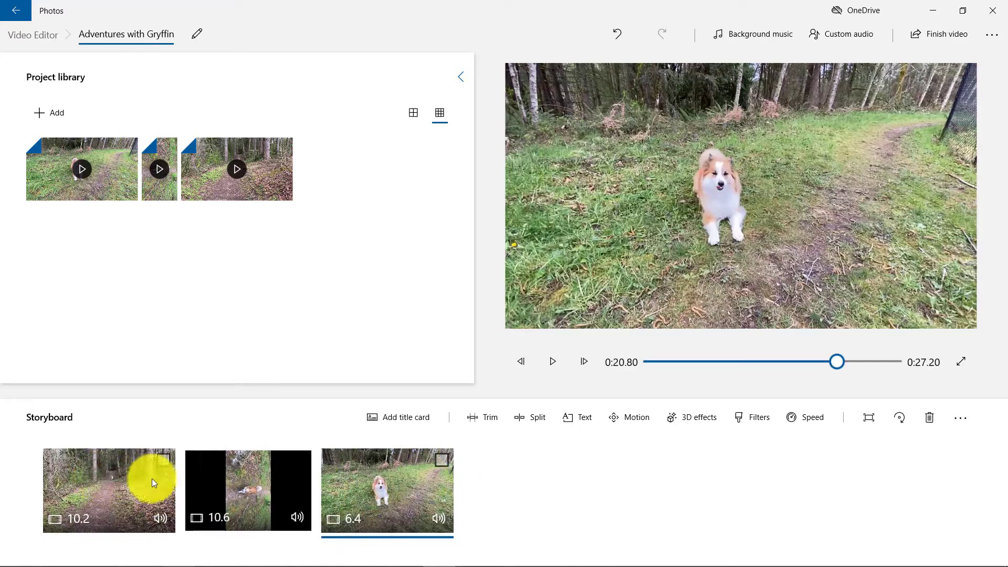
Step: Rotate the middle 10.6-second Portrait clip 180 degrees so it plays upright
left_click(248, 480)
left_click(304, 460)
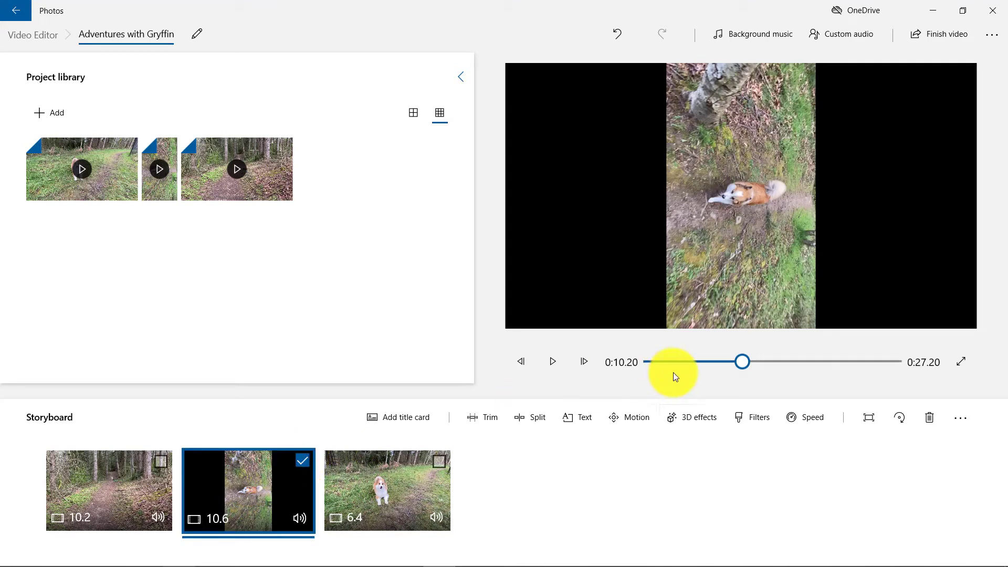
left_click(903, 421)
left_click(903, 420)
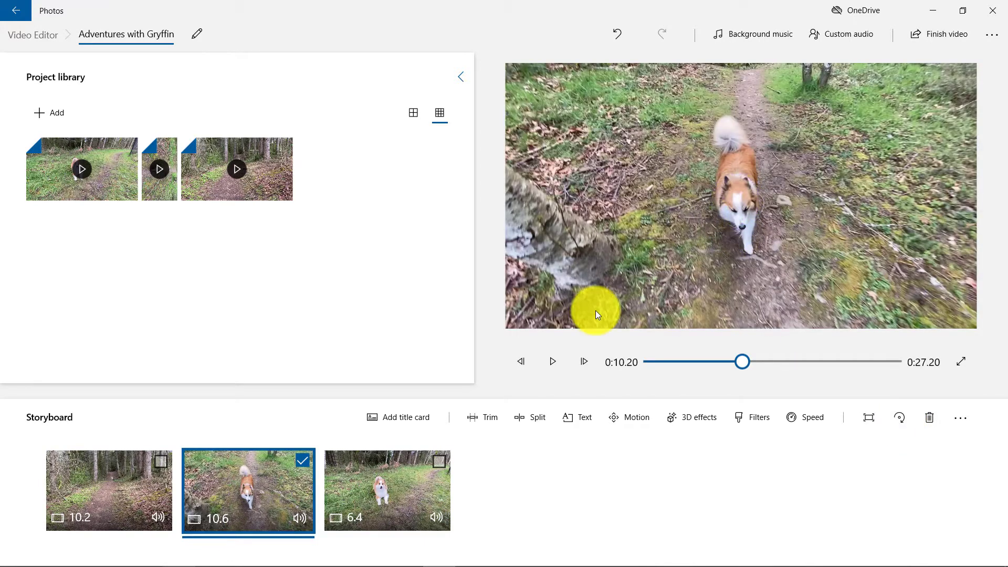
left_click(301, 461)
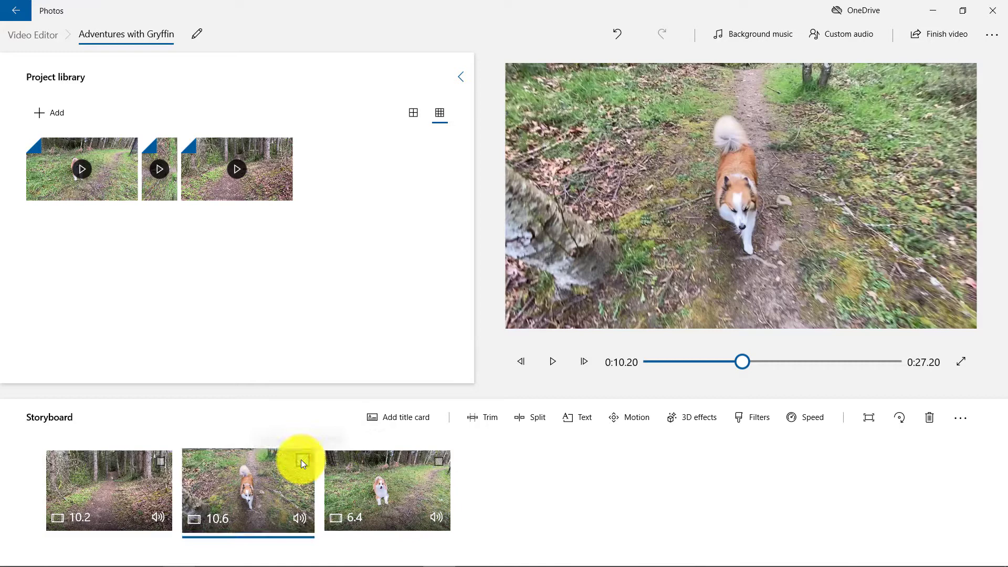
Step: Add an opening title card reading 'Adventures with Gryffin' in the Adventure text style
left_click(95, 478)
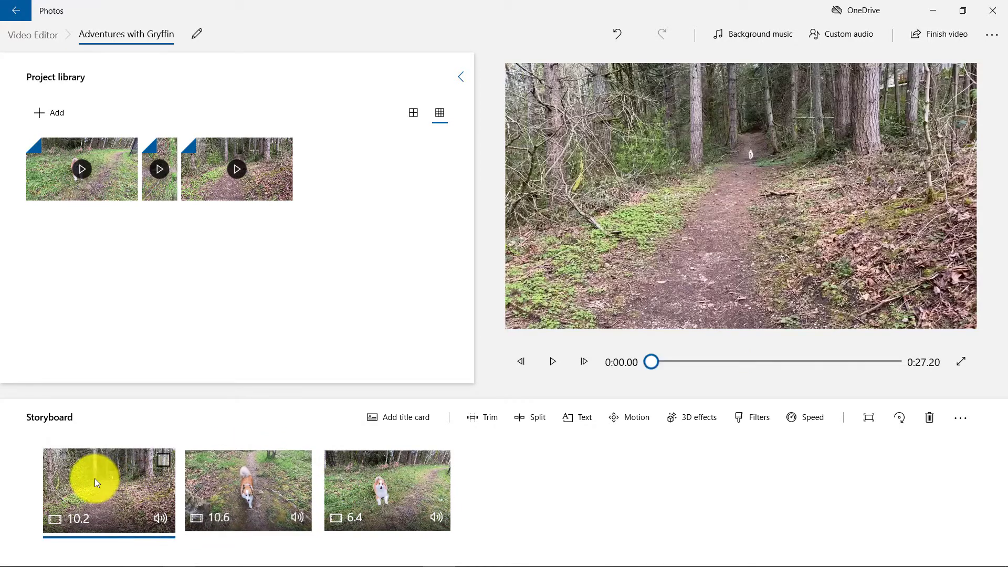
left_click(409, 423)
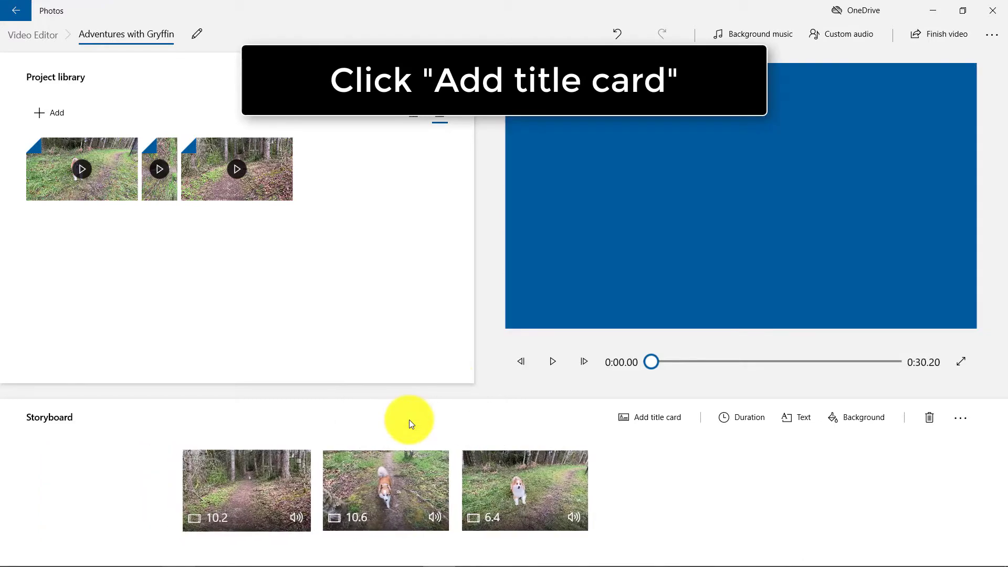
left_click(163, 459)
left_click(799, 418)
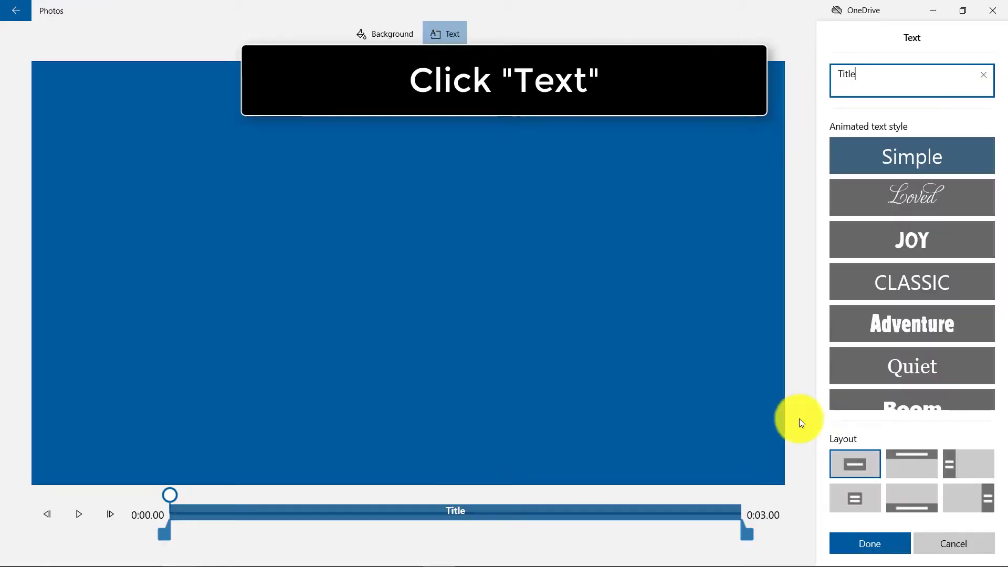
key("BackSpace")
key("BackSpace")
key("BackSpace")
key("BackSpace")
key("BackSpace")
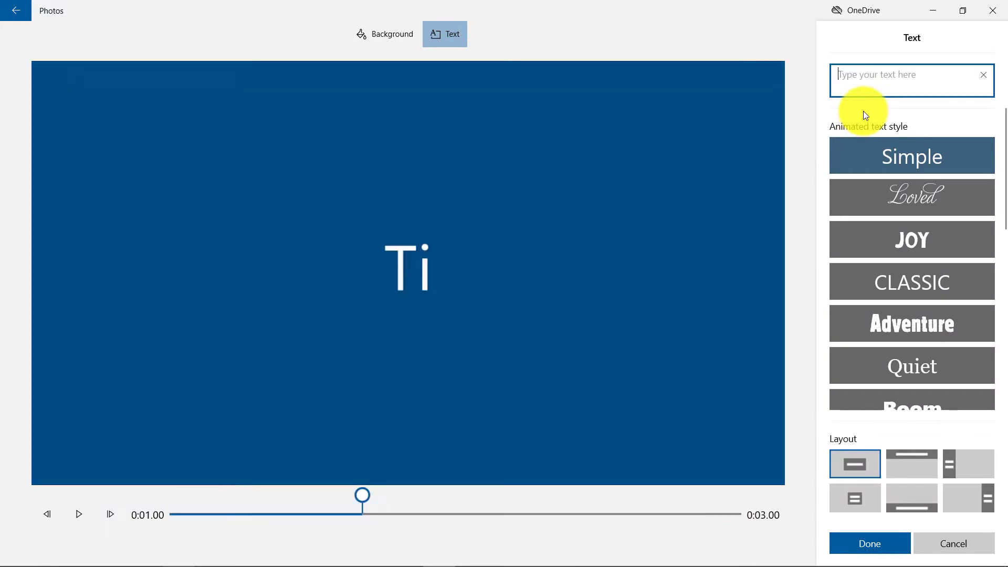
type("Adventures with Gryffin")
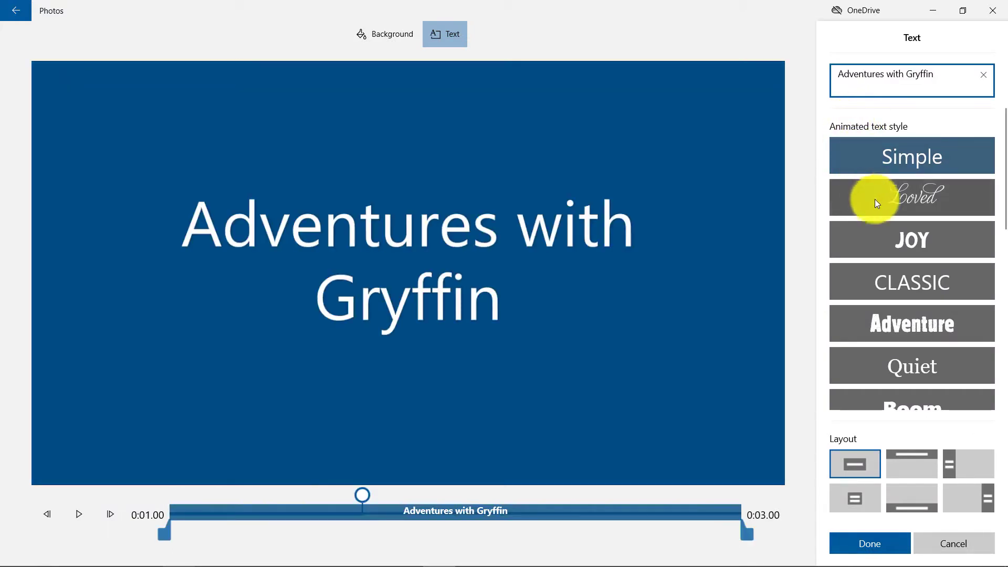
left_click(921, 324)
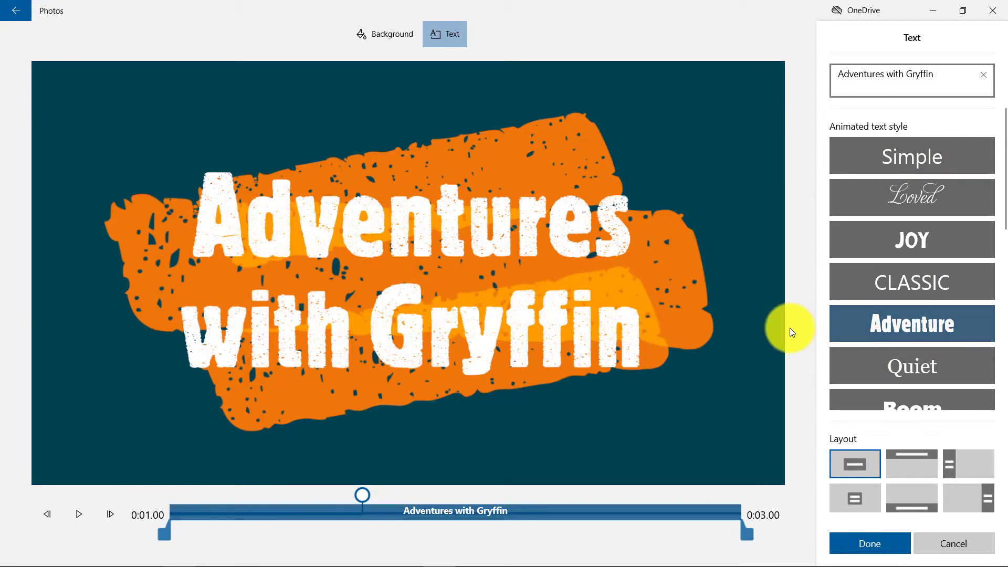
scroll(885, 330, "down", 2)
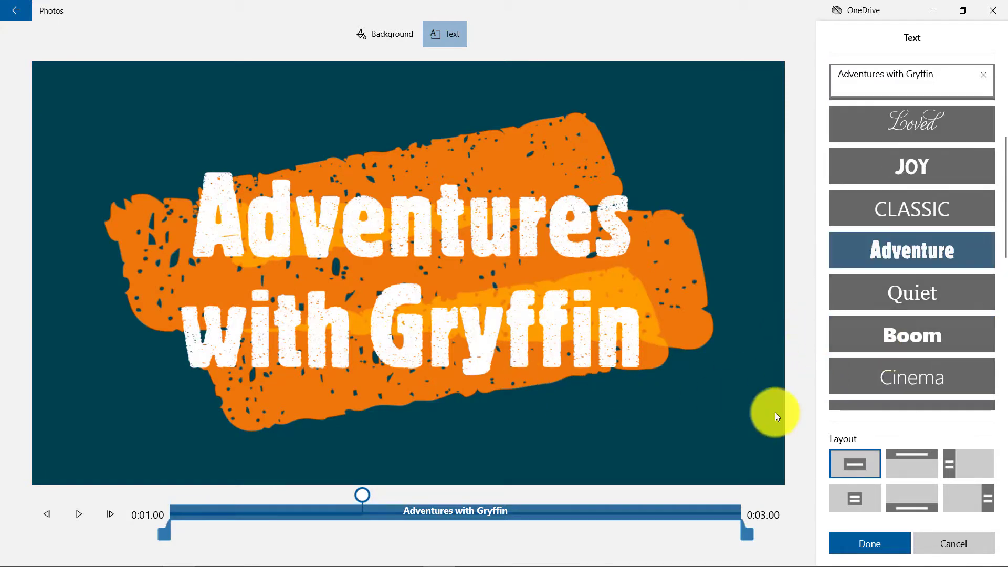
scroll(909, 327, "down", 5)
scroll(909, 327, "up", 6)
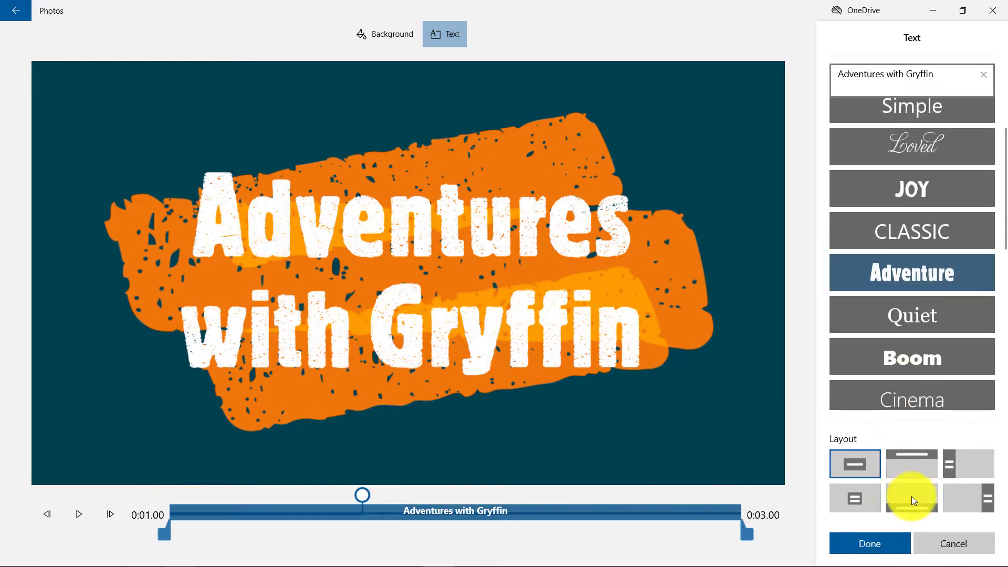
left_click(882, 548)
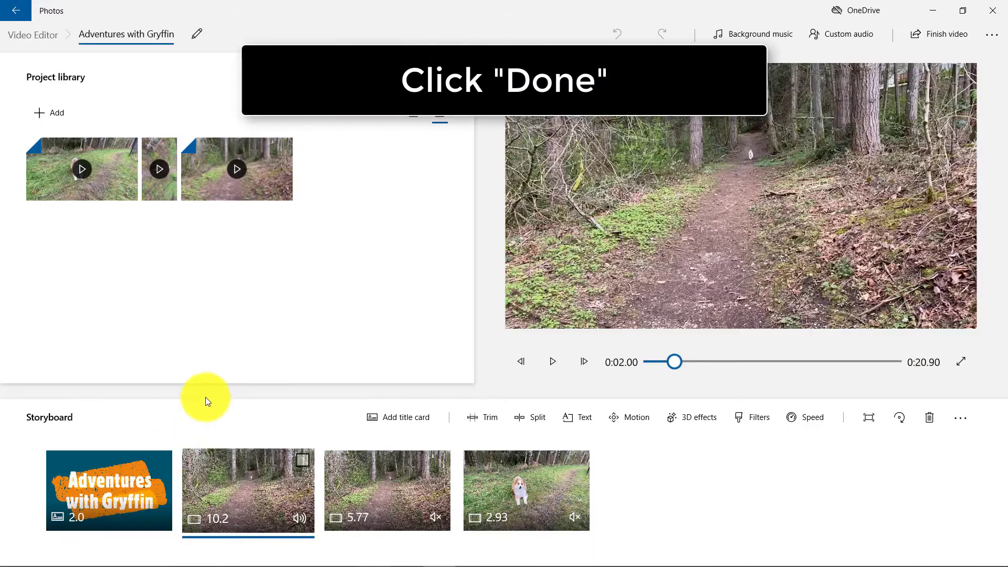
Step: Trim the second storyboard clip from 10.2 seconds down to about 3.63 seconds
left_click(300, 460)
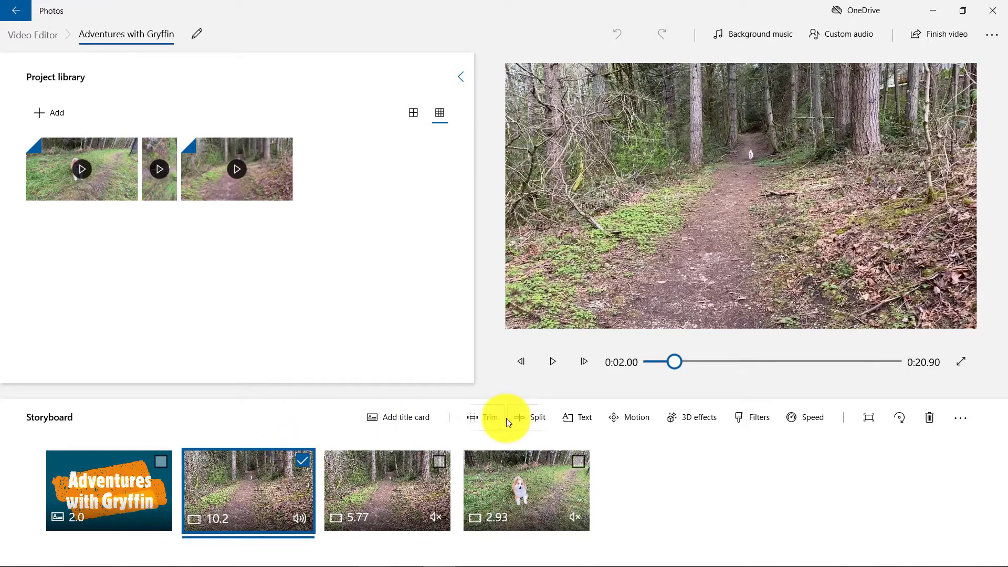
left_click(482, 416)
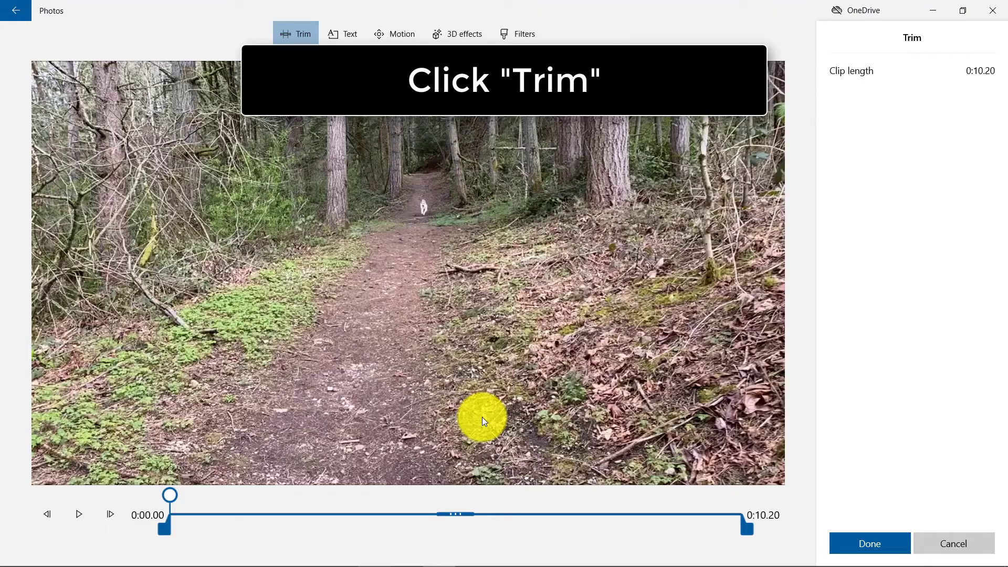
left_click_drag(747, 528, 610, 532)
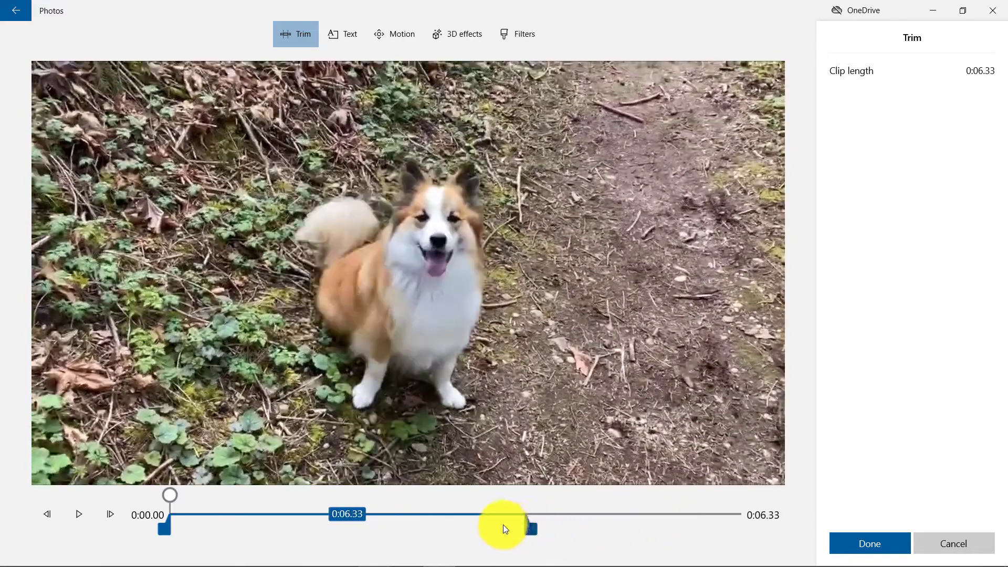
mouse_move(611, 536)
left_mouse_down()
mouse_move(484, 540)
mouse_move(301, 521)
mouse_move(405, 544)
mouse_move(377, 541)
left_mouse_up()
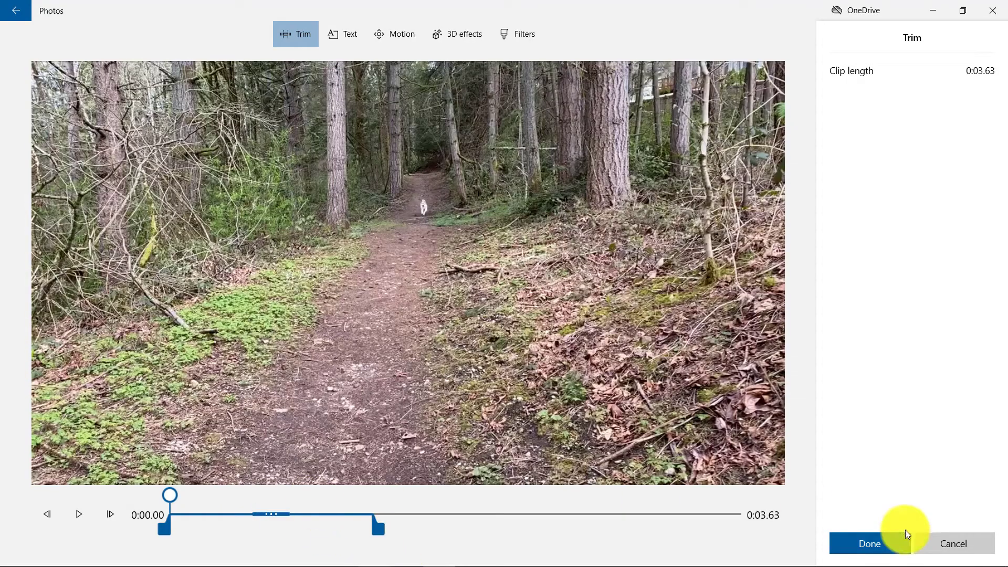
left_click(885, 542)
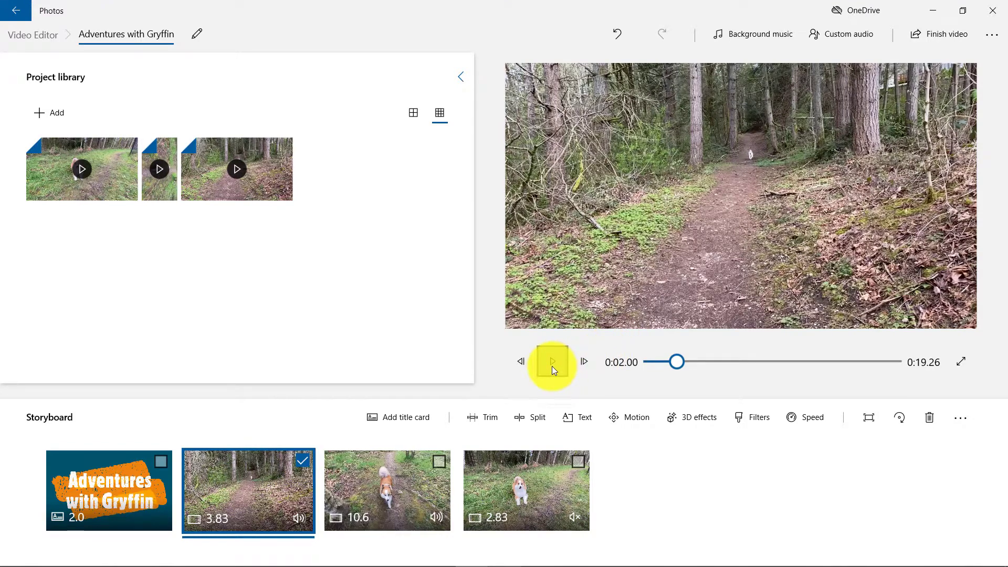
Step: Preview the project, then mute the second clip's audio via its Volume slider
left_click(552, 367)
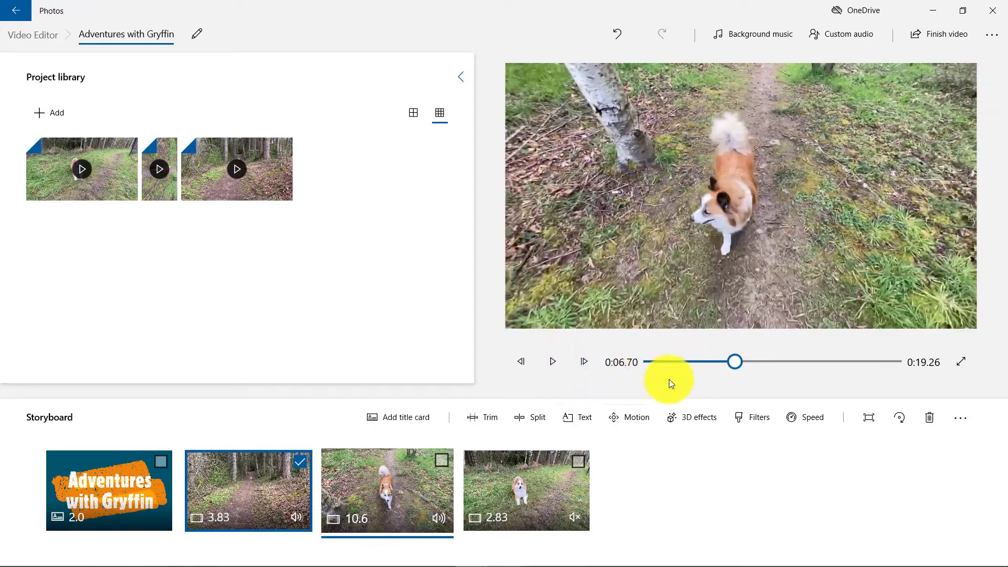
left_click(553, 362)
mouse_move(735, 362)
left_mouse_down()
mouse_move(664, 373)
mouse_move(683, 373)
left_mouse_up()
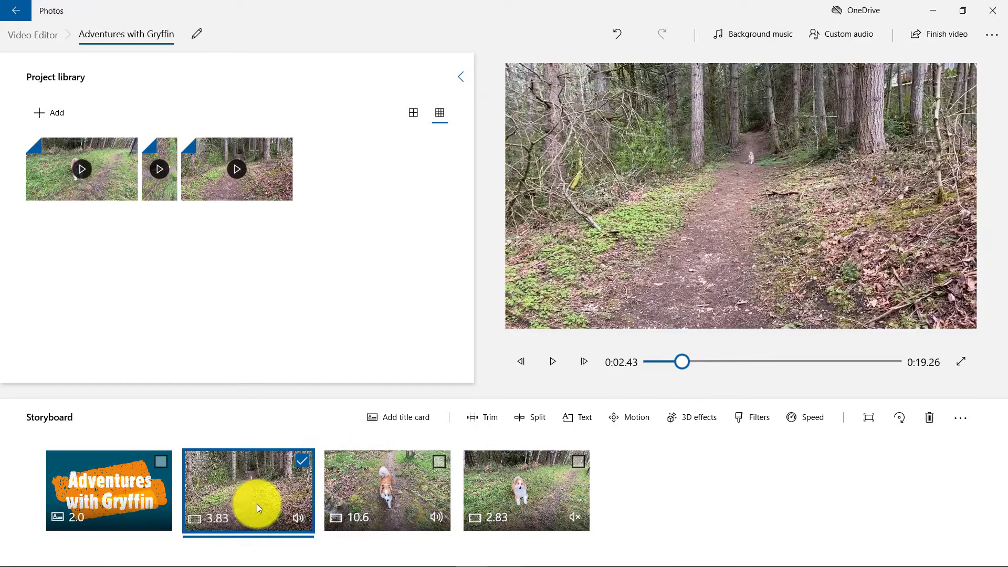
right_click(257, 503)
left_click(316, 393)
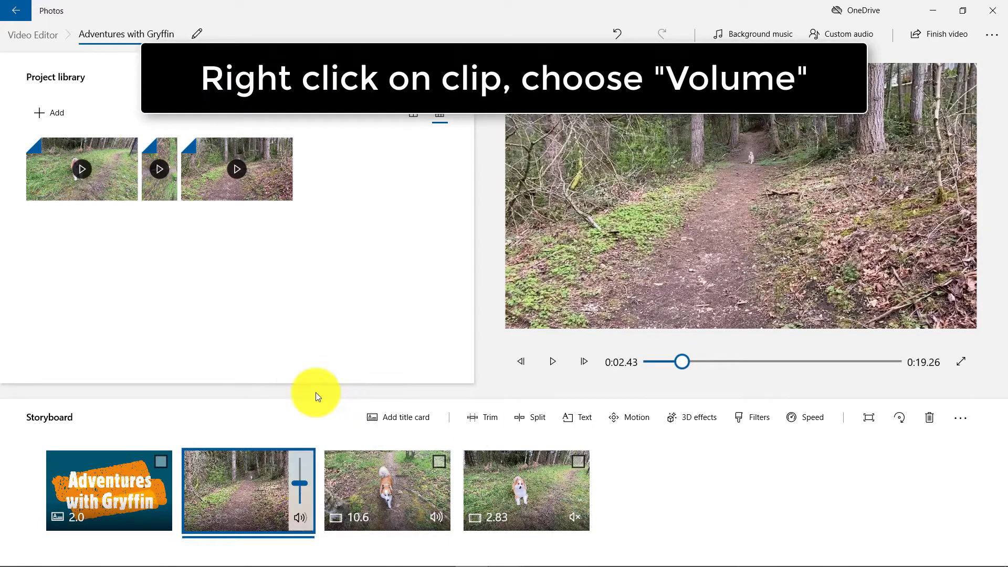
left_click_drag(299, 484, 297, 520)
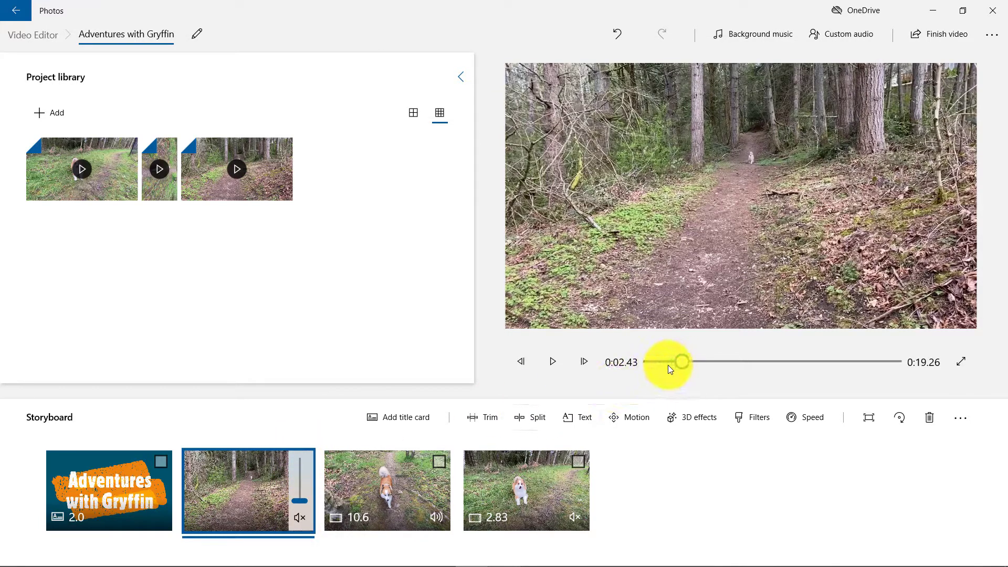
left_click(682, 360)
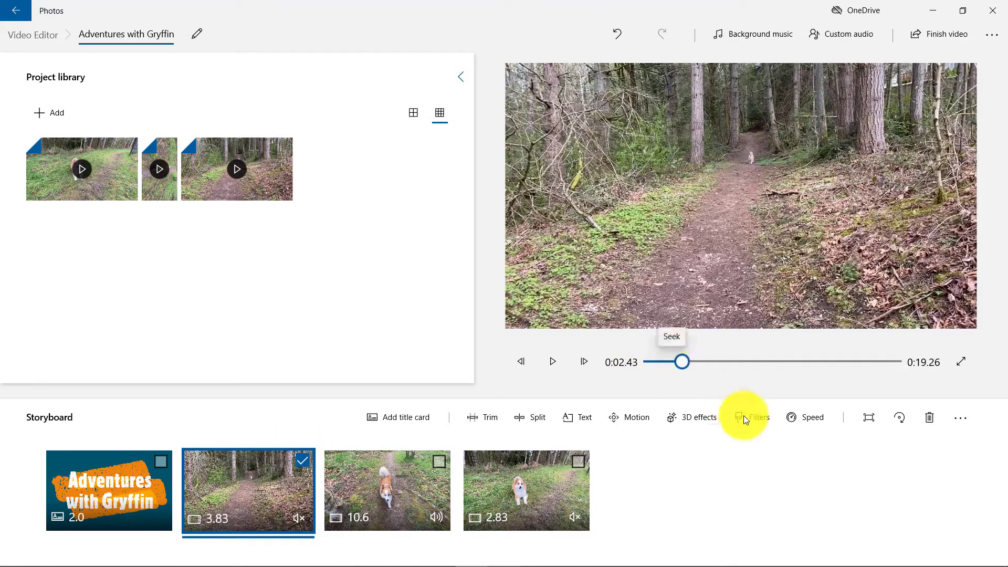
Step: Slow the second clip to 0.67x speed, stretching it to 5.77 seconds, and preview it
left_click(795, 416)
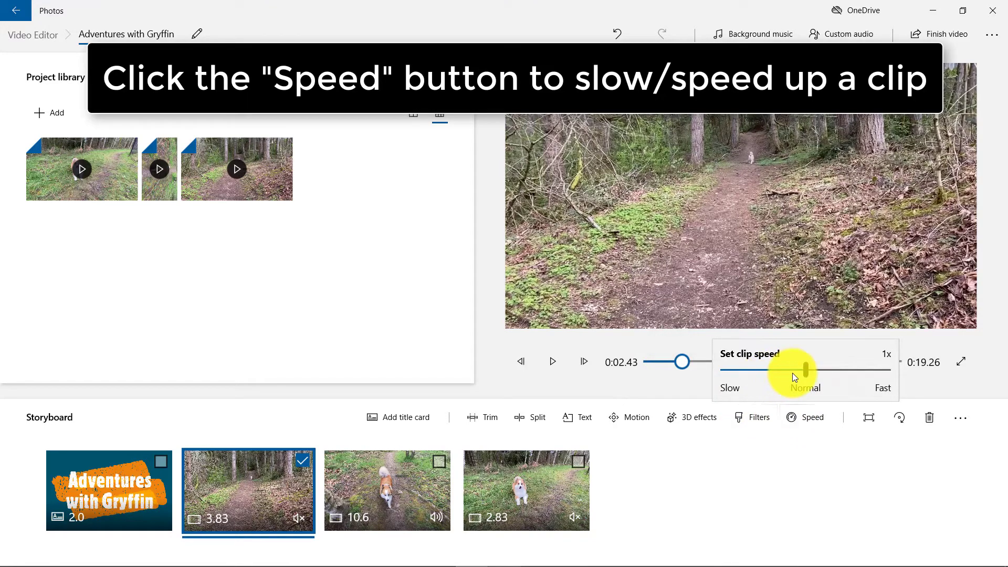
left_click(792, 373)
left_click_drag(796, 369, 791, 370)
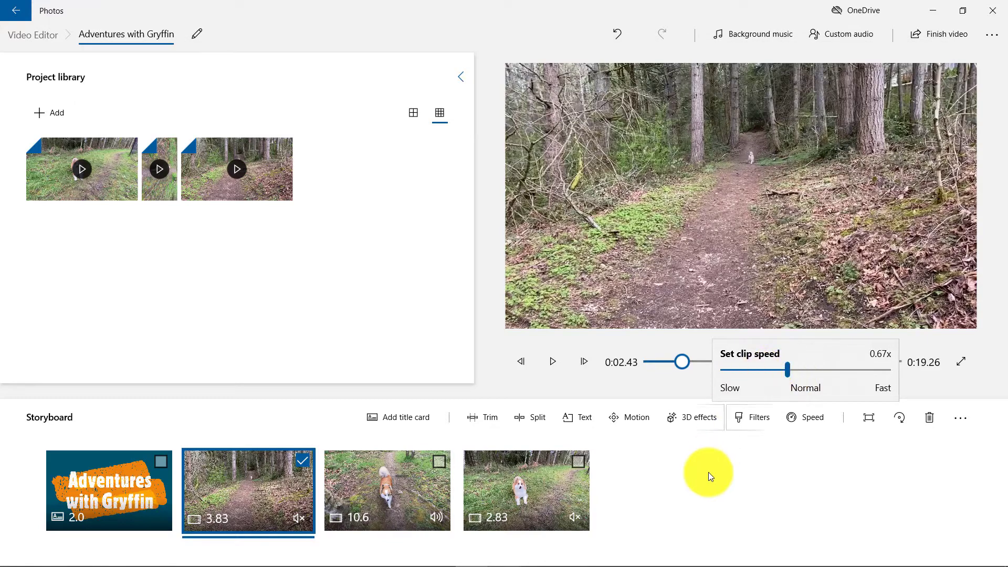
left_click(702, 493)
left_click(558, 363)
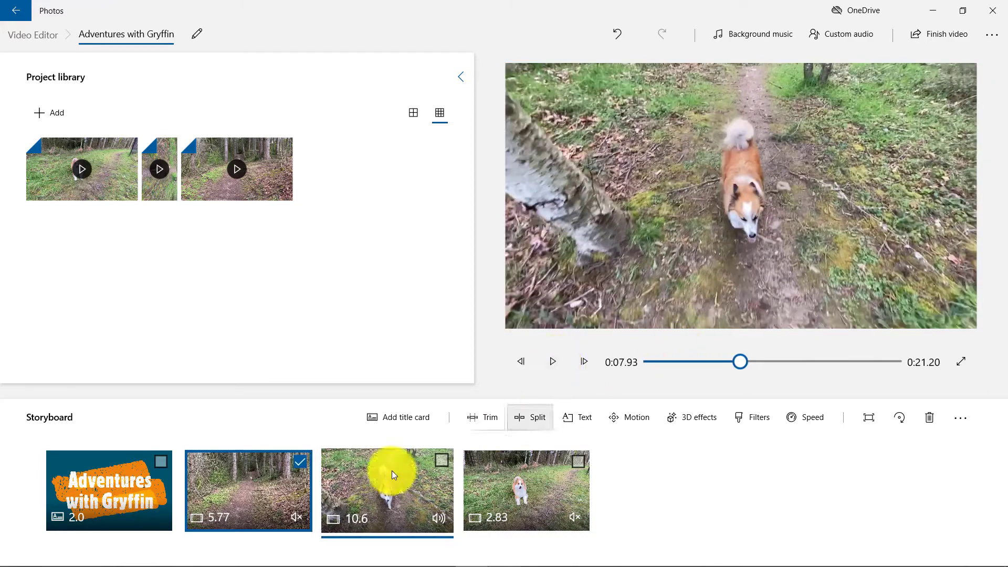
Step: Remove the 10.6-second Portrait clip from the storyboard, leaving a 0:10.60 project
left_click(441, 463)
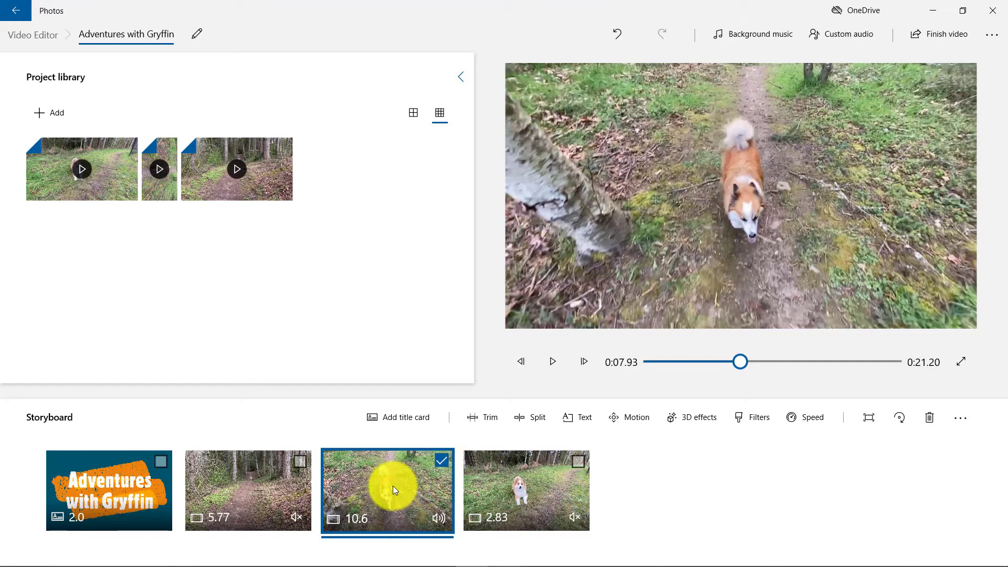
right_click(417, 486)
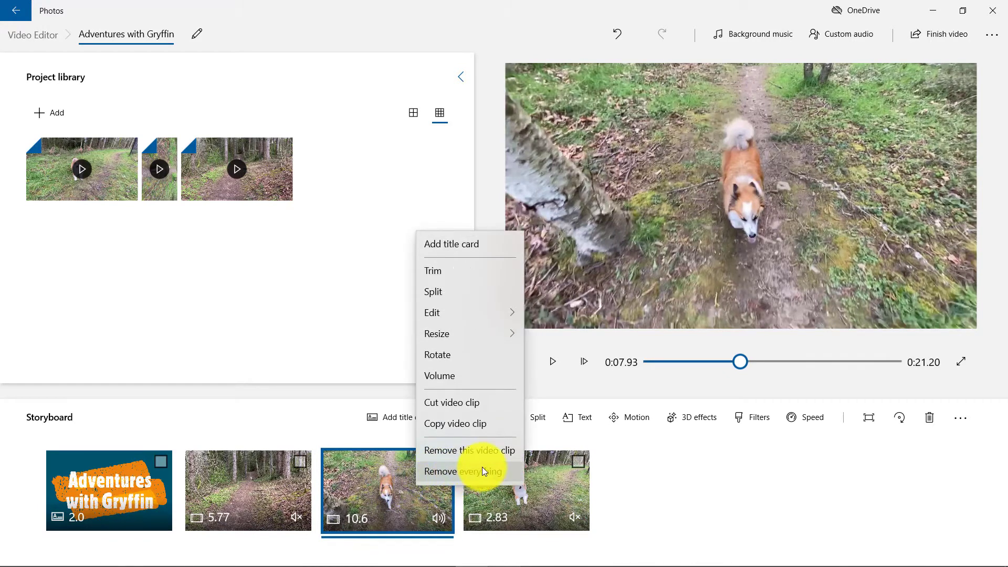
left_click(468, 452)
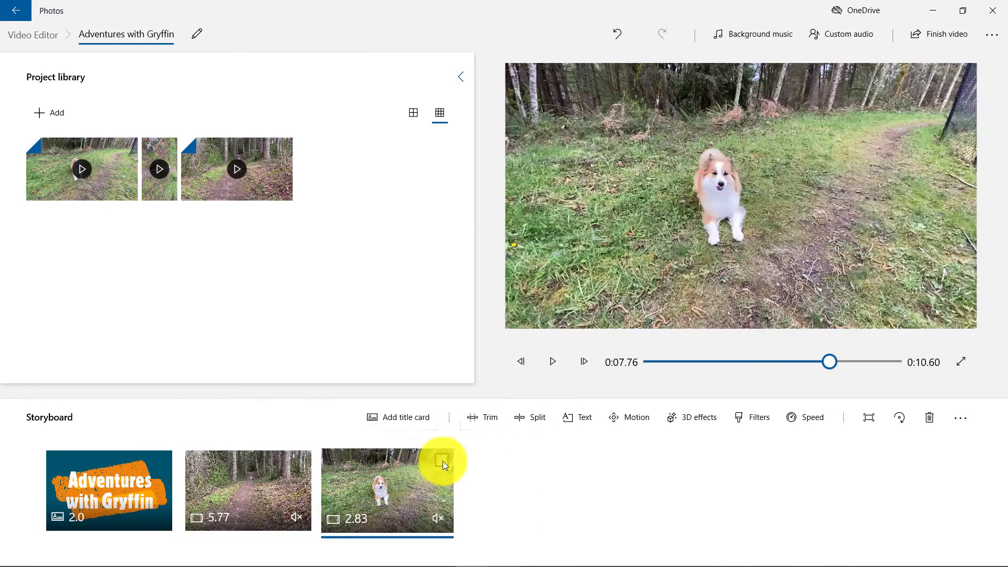
left_click(443, 460)
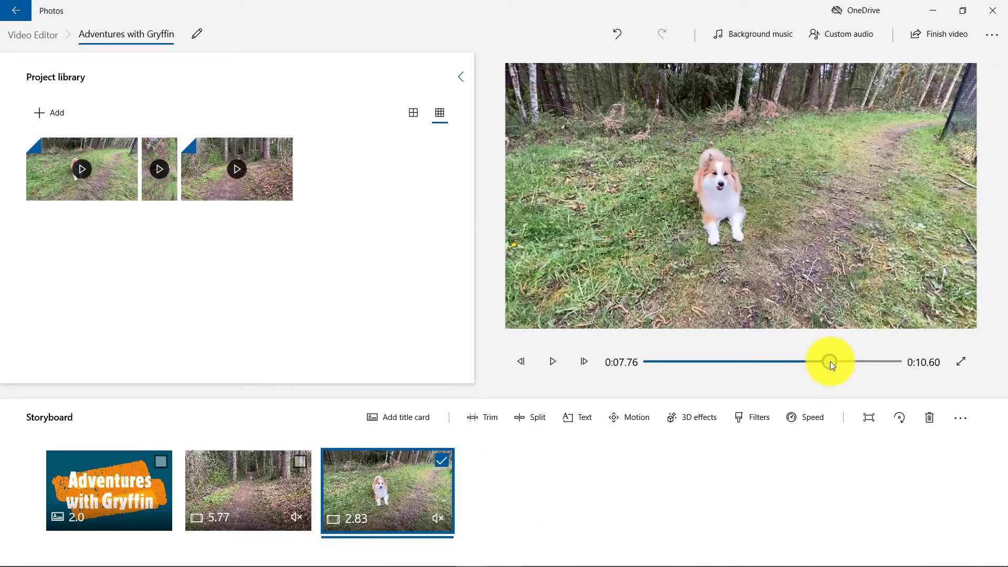
left_click_drag(830, 362, 881, 371)
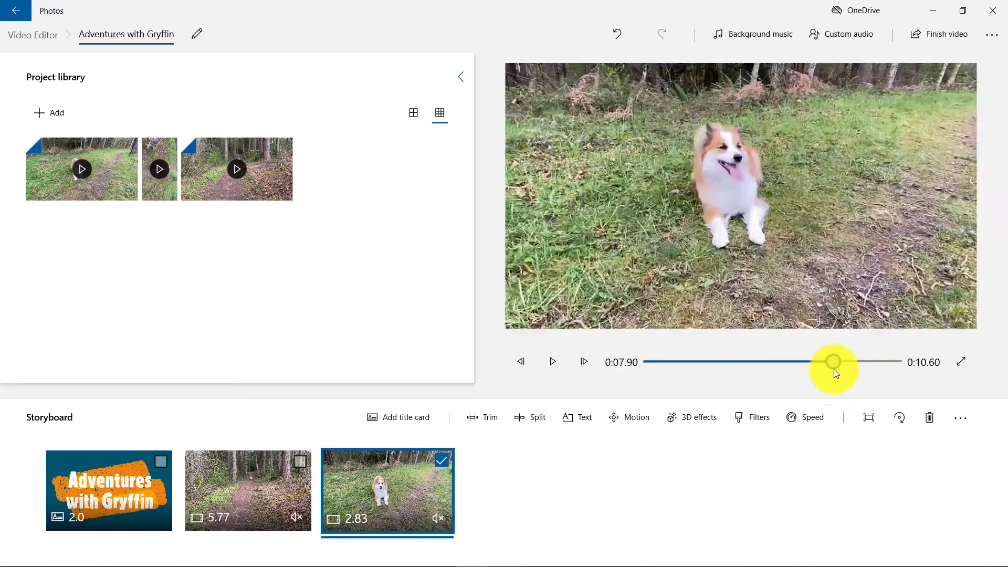
left_click_drag(882, 372, 831, 368)
Step: Apply the Butterflies 3D effect to the final clip of the dog on the grass
left_click(449, 473)
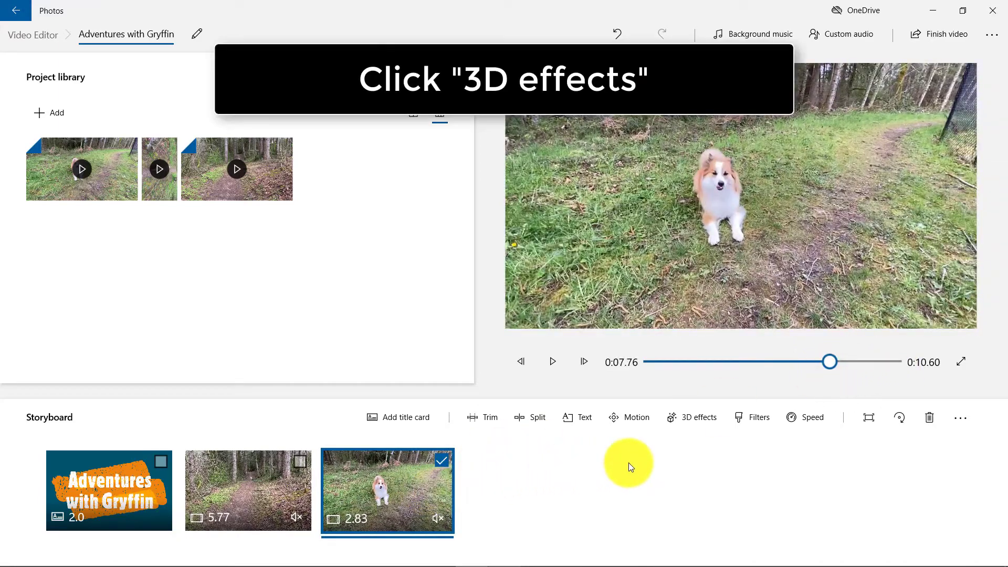
left_click(699, 418)
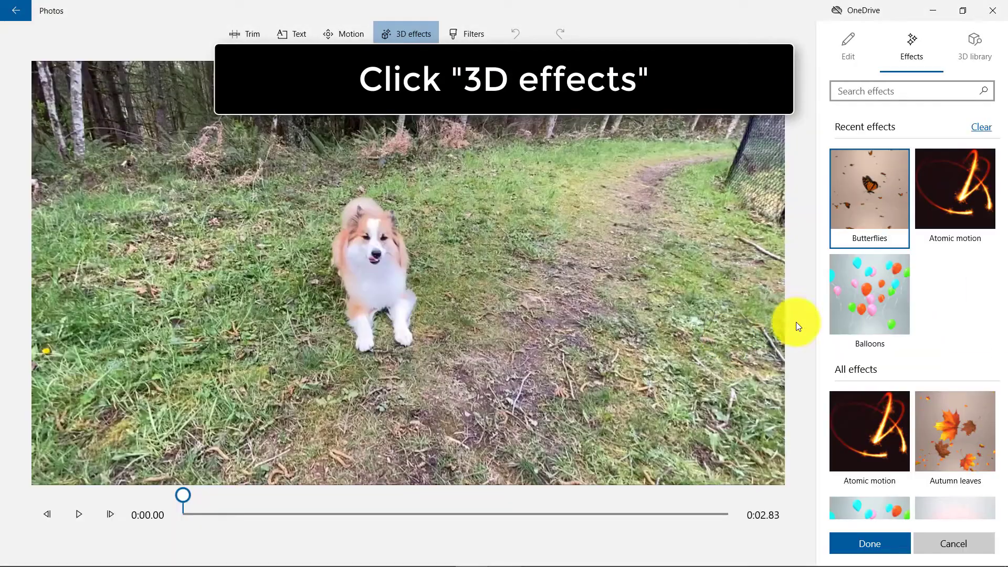
scroll(913, 326, "down", 1)
scroll(913, 326, "down", 2)
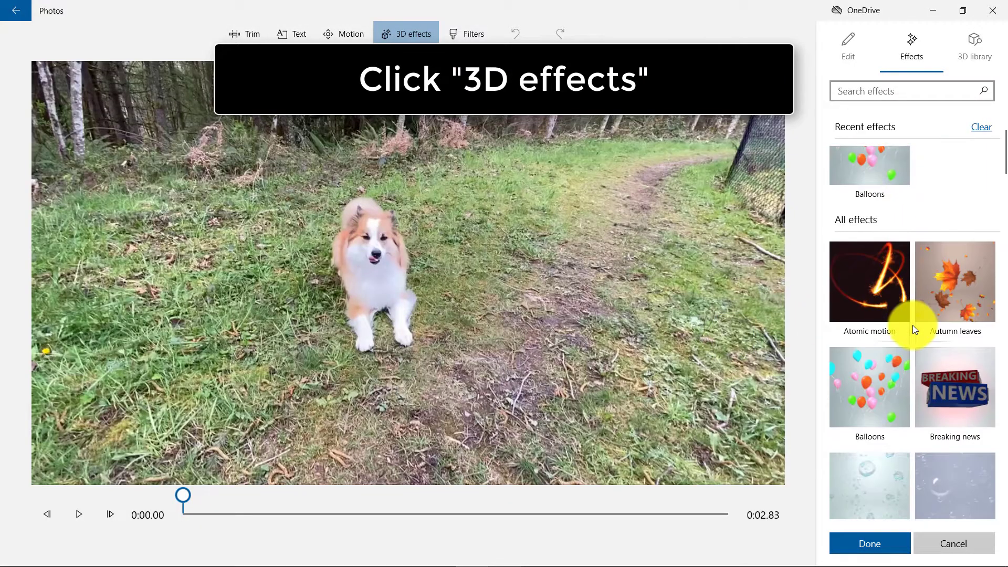
scroll(914, 325, "down", 2)
scroll(914, 326, "down", 3)
scroll(913, 326, "down", 2)
scroll(913, 326, "up", 2)
scroll(912, 325, "up", 3)
scroll(913, 325, "up", 2)
scroll(913, 325, "up", 3)
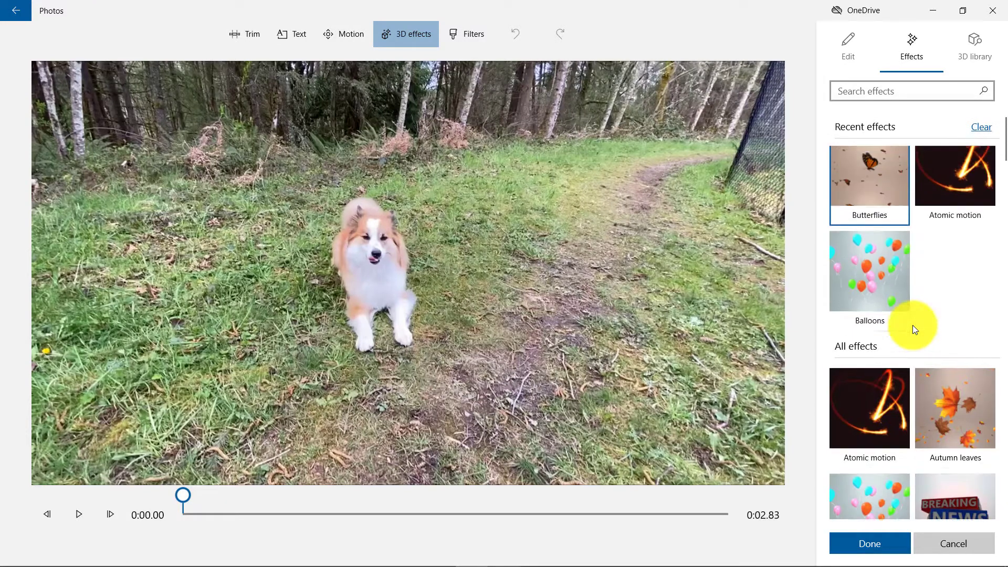
left_click(871, 208)
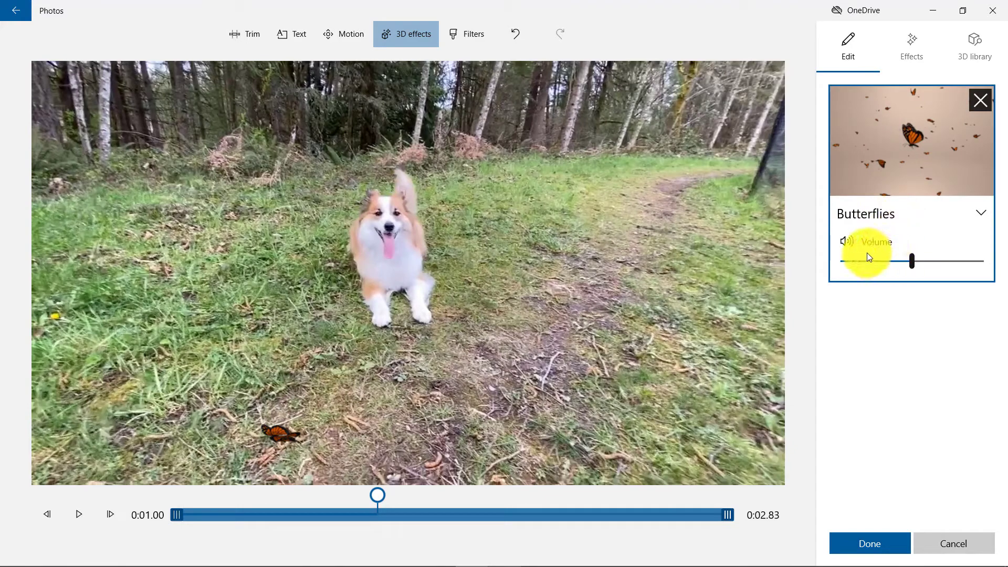
left_click(862, 544)
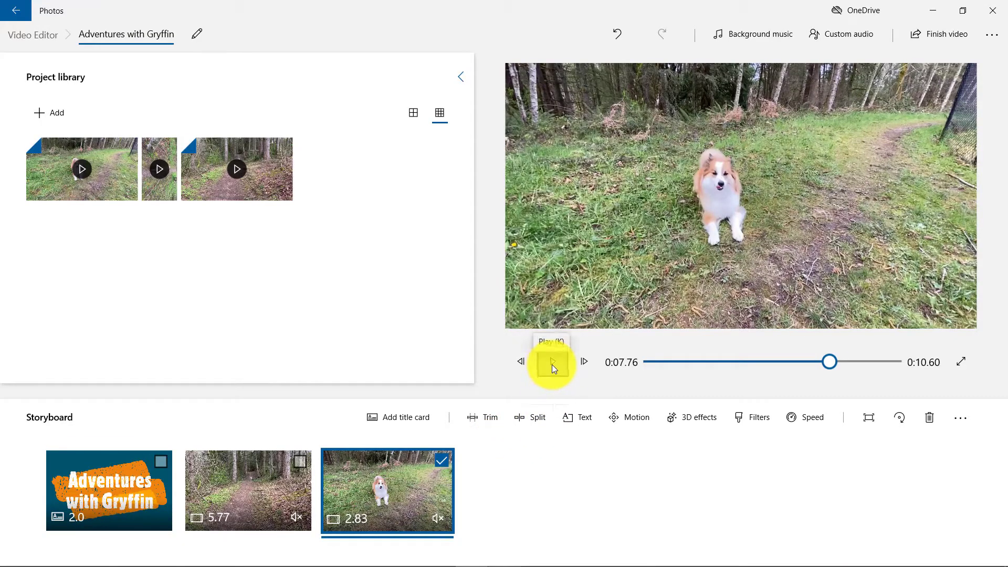
left_click(552, 365)
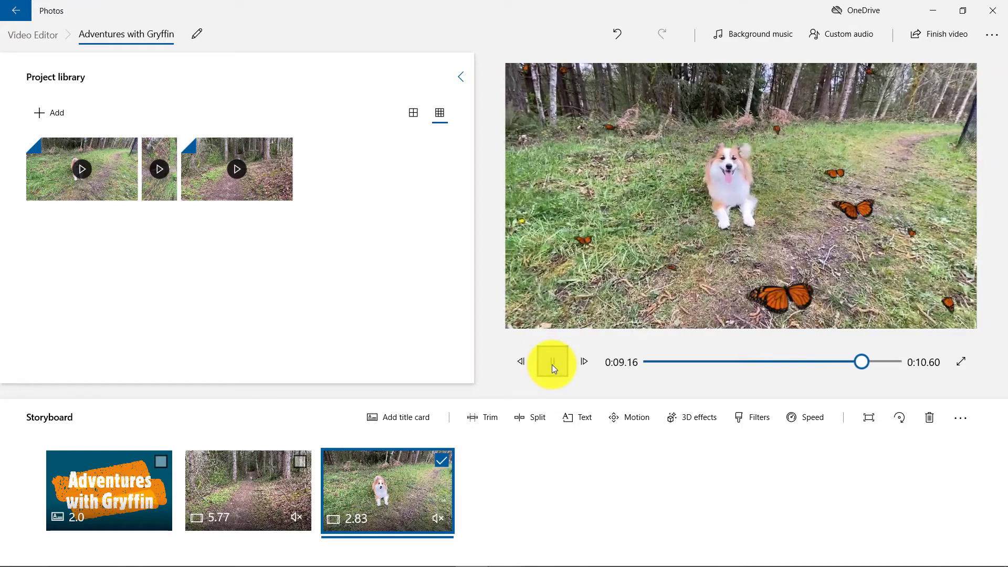
left_click(441, 460)
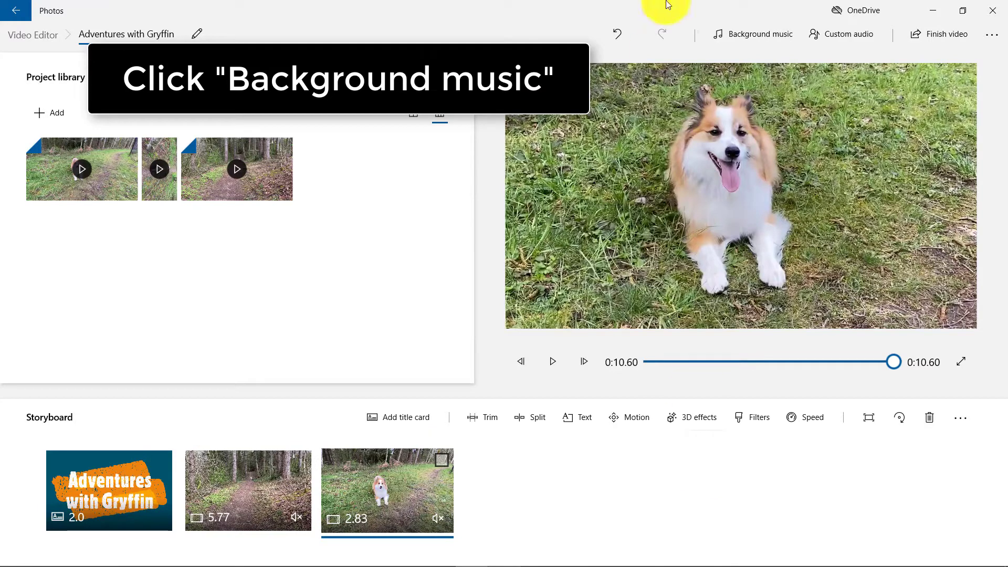
Step: Preview Happy Beat and On Hold, then apply On Hold as beat-synced background music
left_click(747, 35)
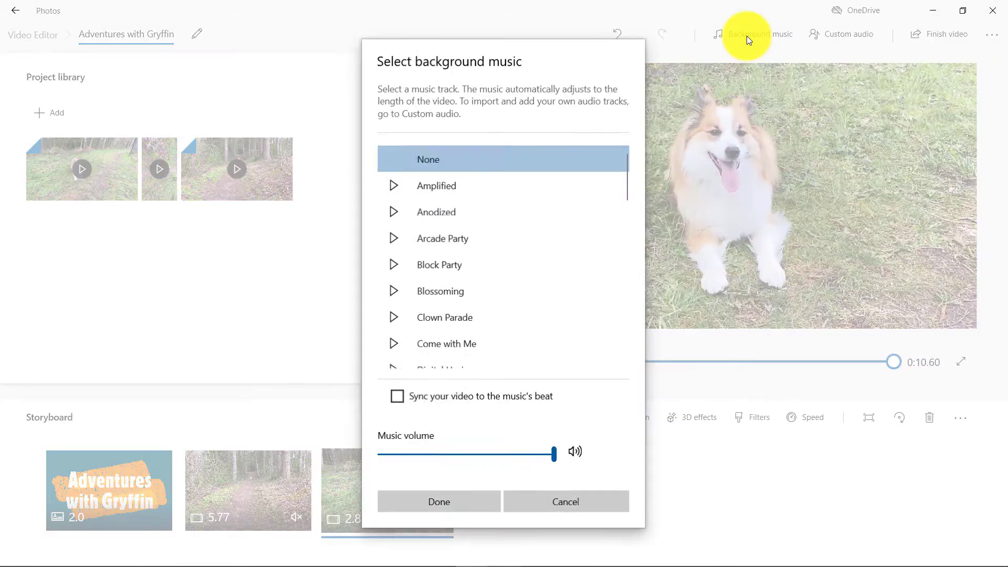
scroll(513, 242, "up", 2)
scroll(403, 205, "down", 1)
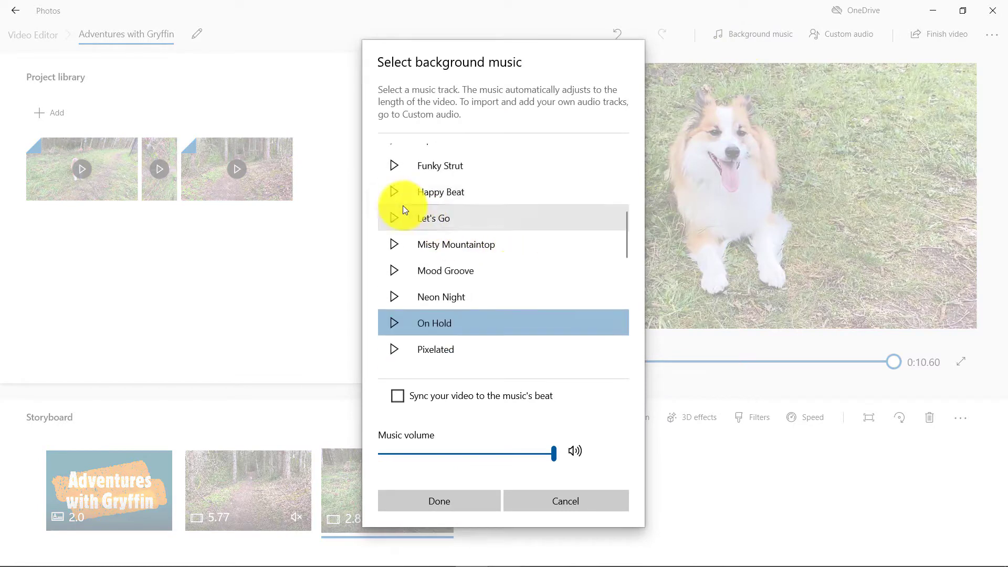
left_click(401, 195)
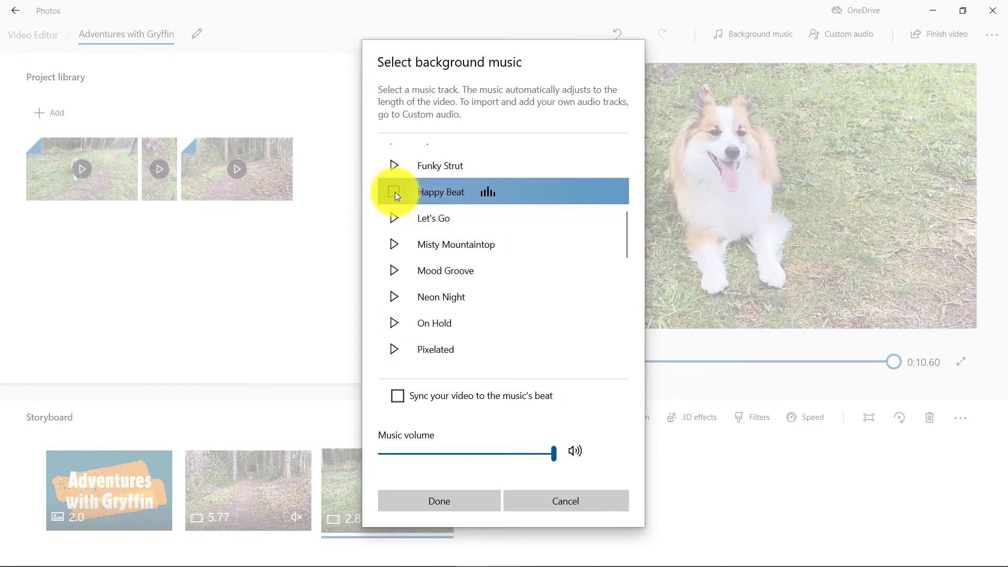
left_click(395, 191)
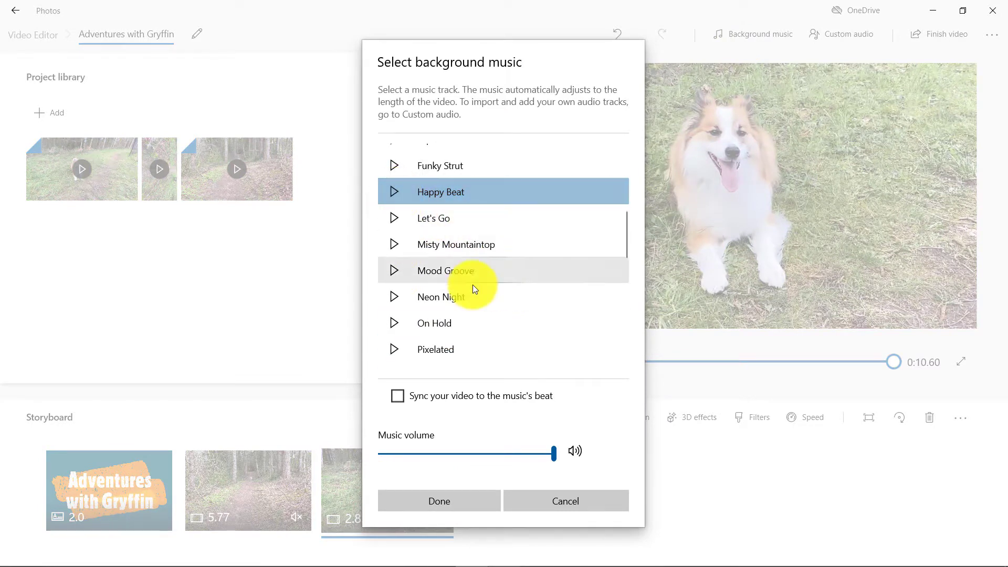
left_click(400, 323)
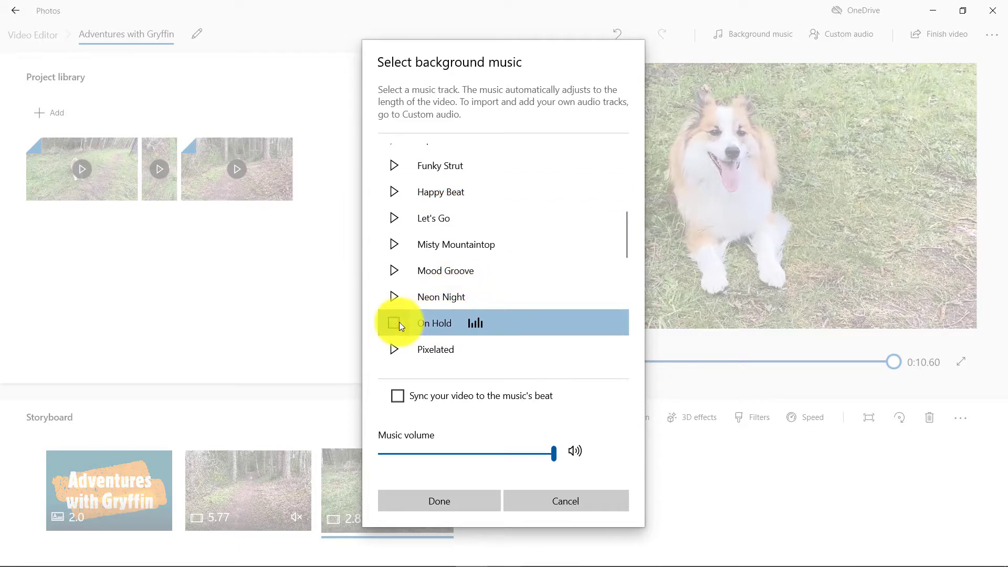
left_click(397, 322)
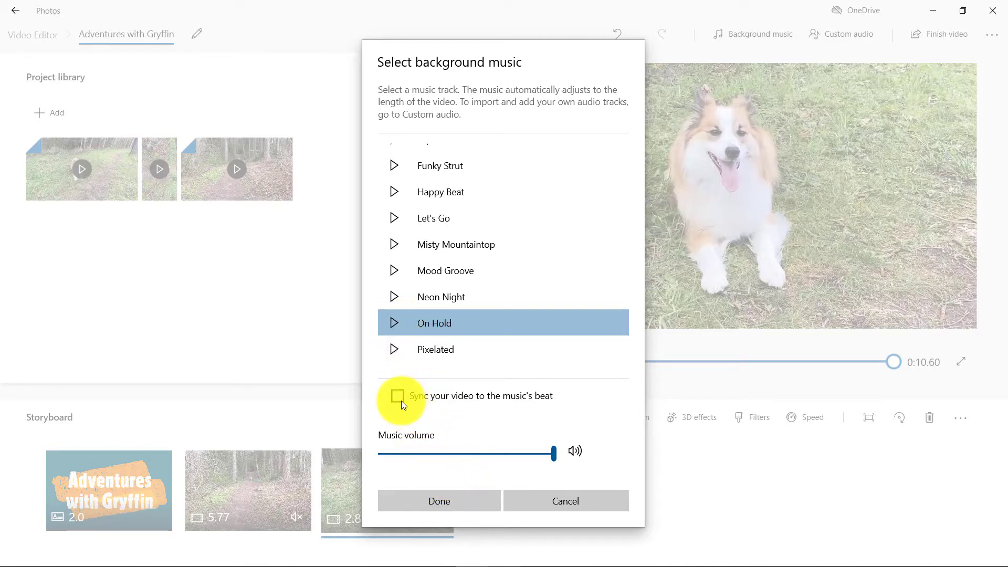
left_click(445, 500)
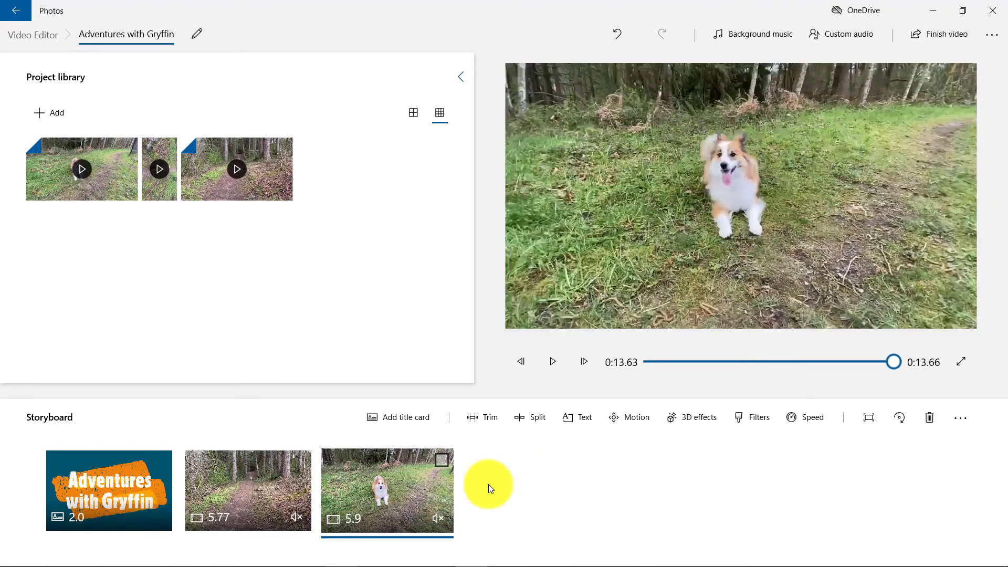
Step: Add a new title card and move it to the end of the storyboard
left_click(403, 420)
left_click_drag(413, 477, 606, 494)
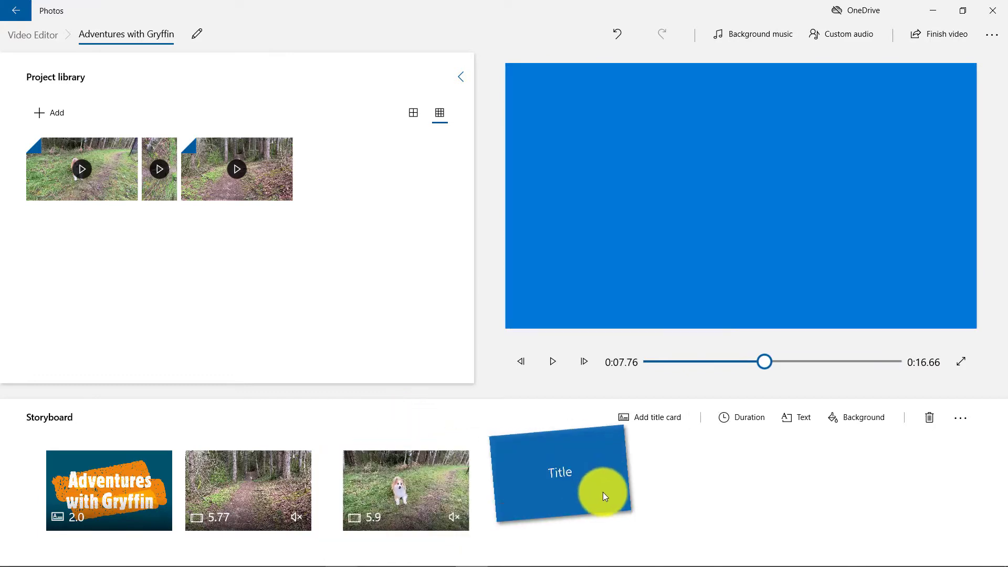
left_click(580, 461)
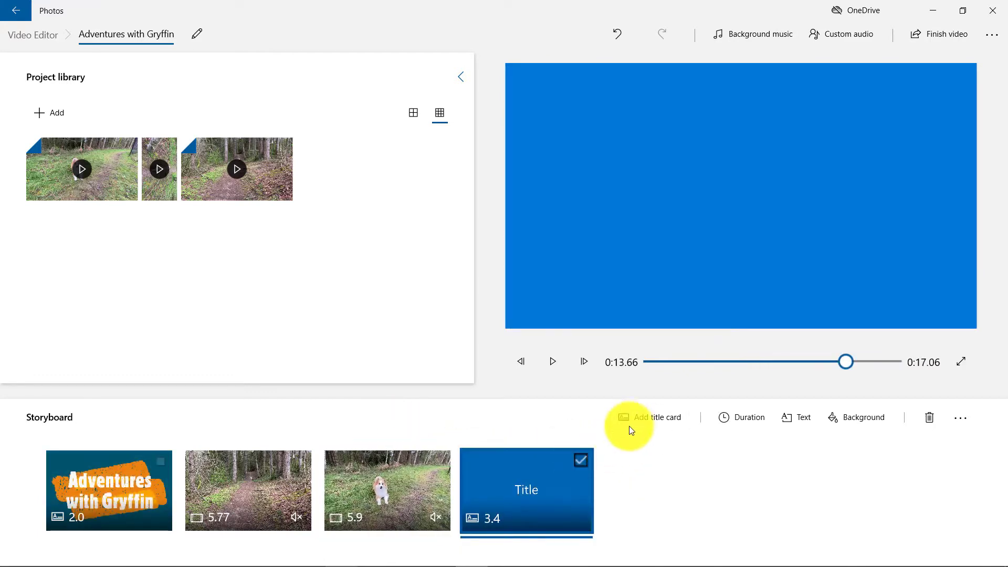
left_click(798, 420)
Step: Replace the placeholder text with 'The End' in the JOY animated style
key("ctrl+a")
key("BackSpace")
type("The End")
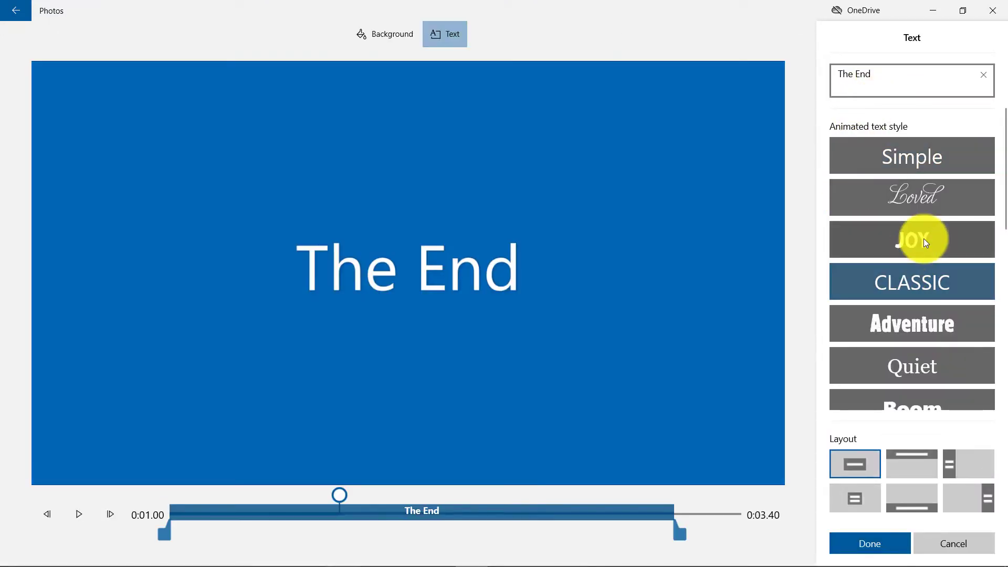
left_click(924, 239)
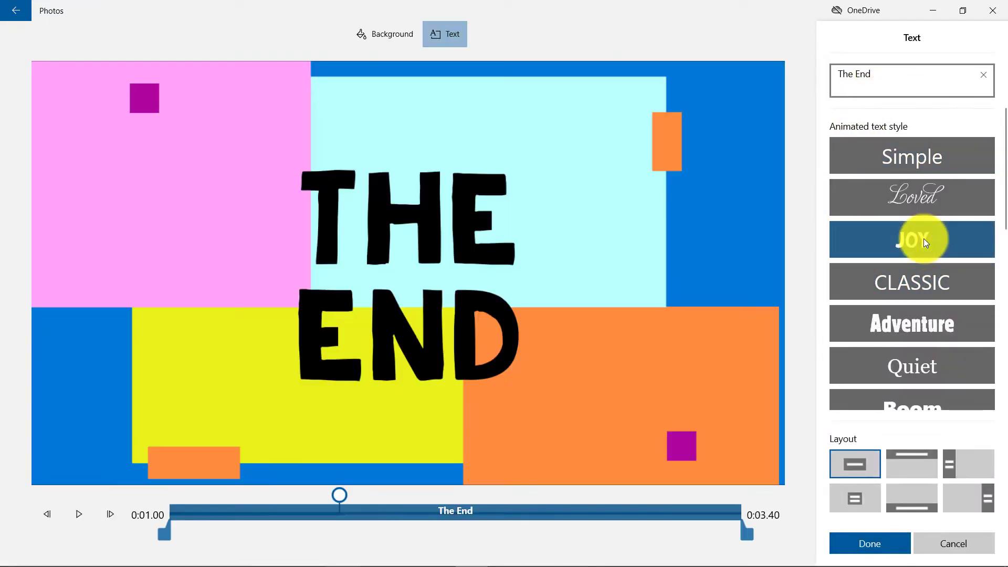
left_click(885, 541)
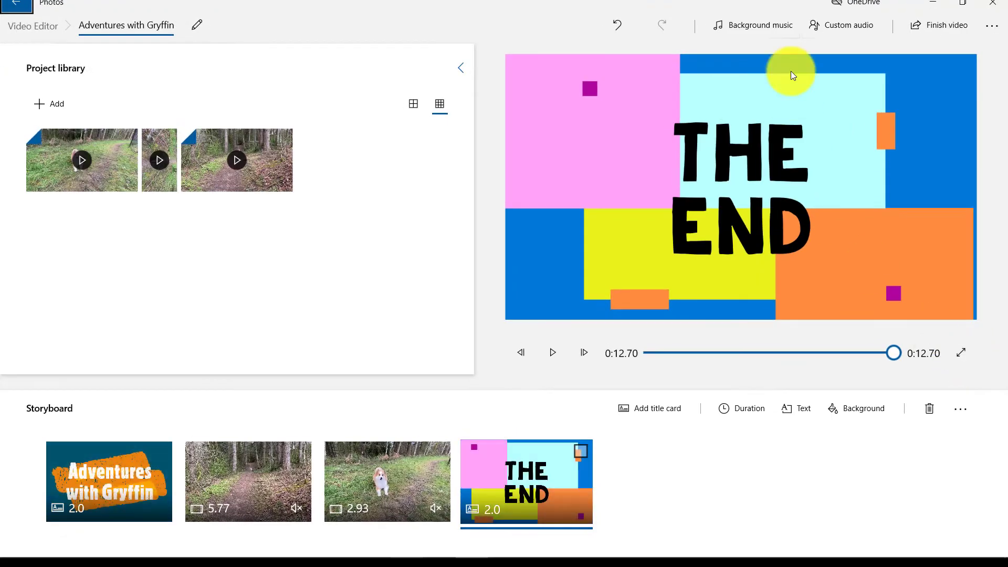
Step: Export the video at High 1080p as Adventures with Gryffin.mp4 on the Desktop
left_click(948, 26)
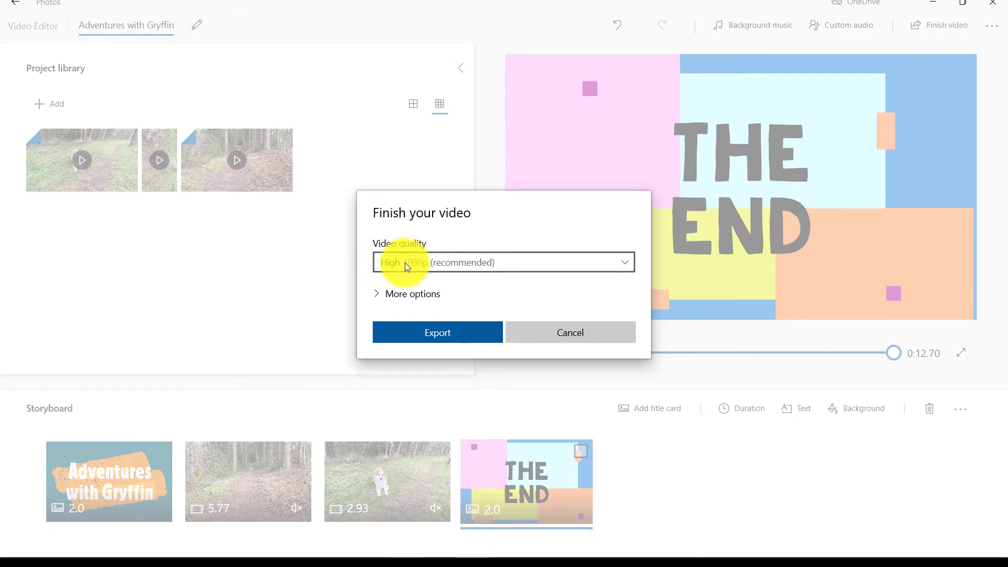
left_click(444, 334)
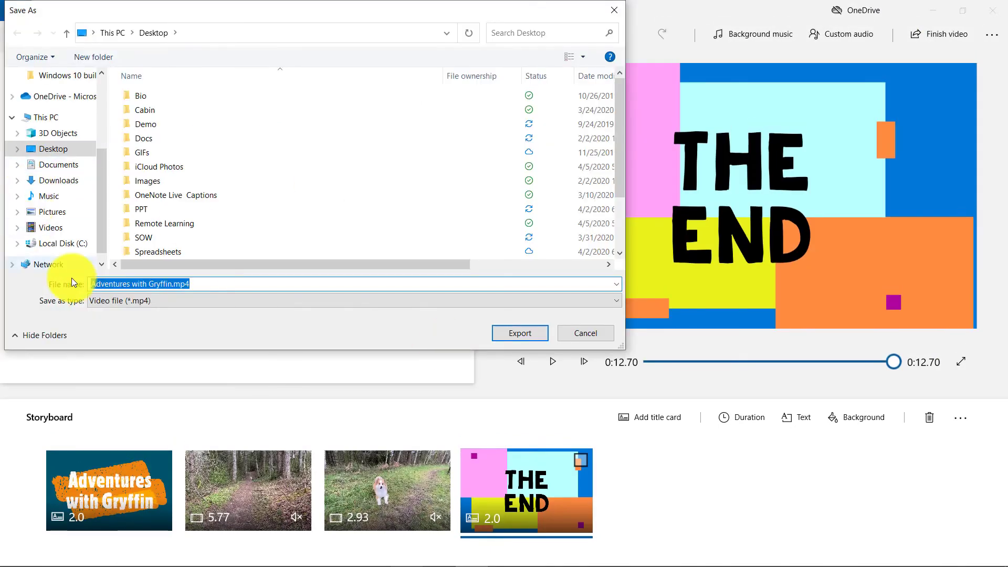
left_click(520, 333)
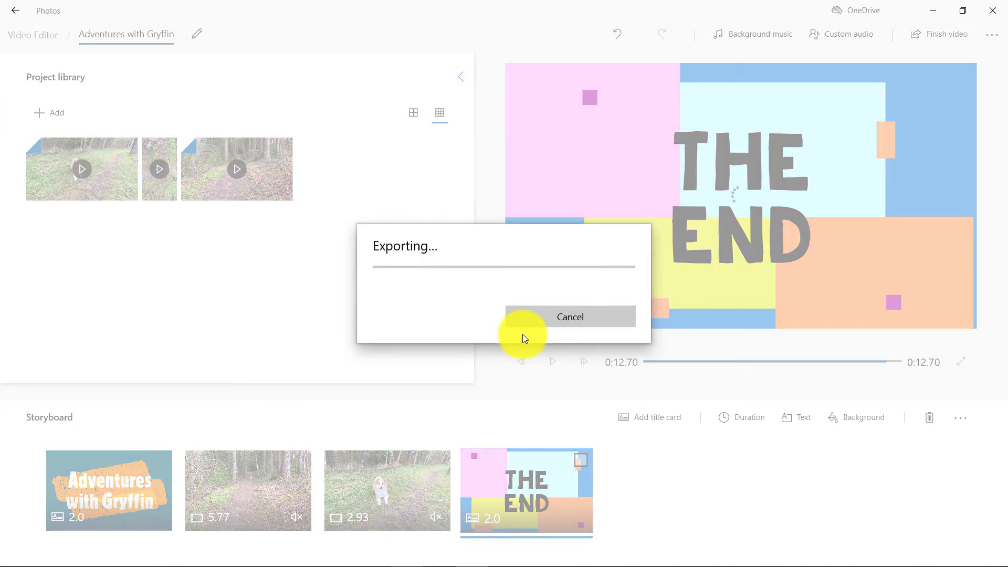